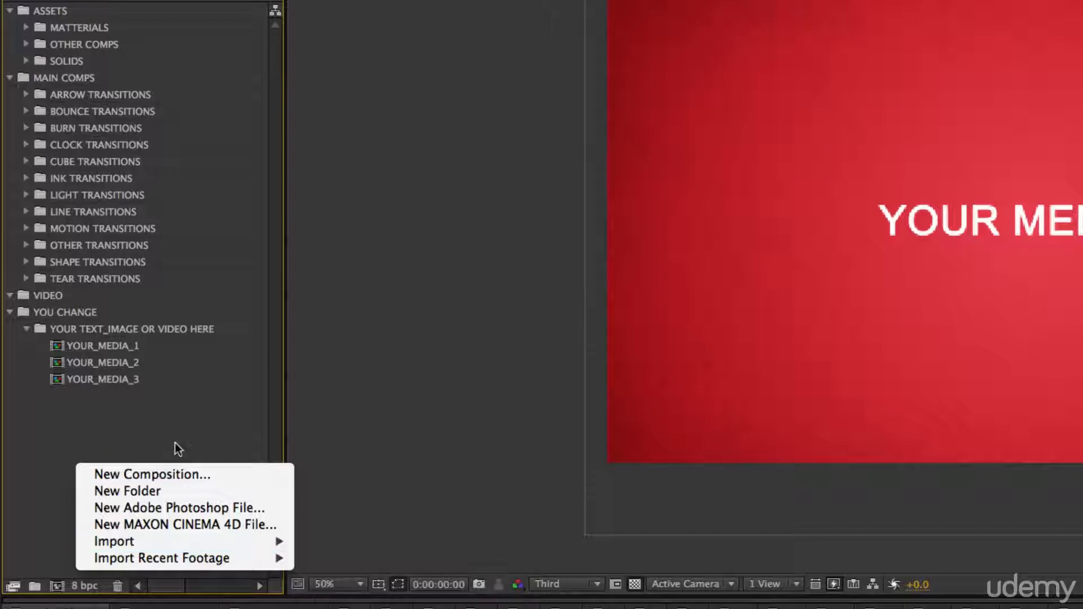
- Import the feather wipe tutorial .mov from Finder's Feather Wipe Transition folder into the After Effects project's VIDEO folder
{"action": "left_click", "coordinate": [162, 440]}
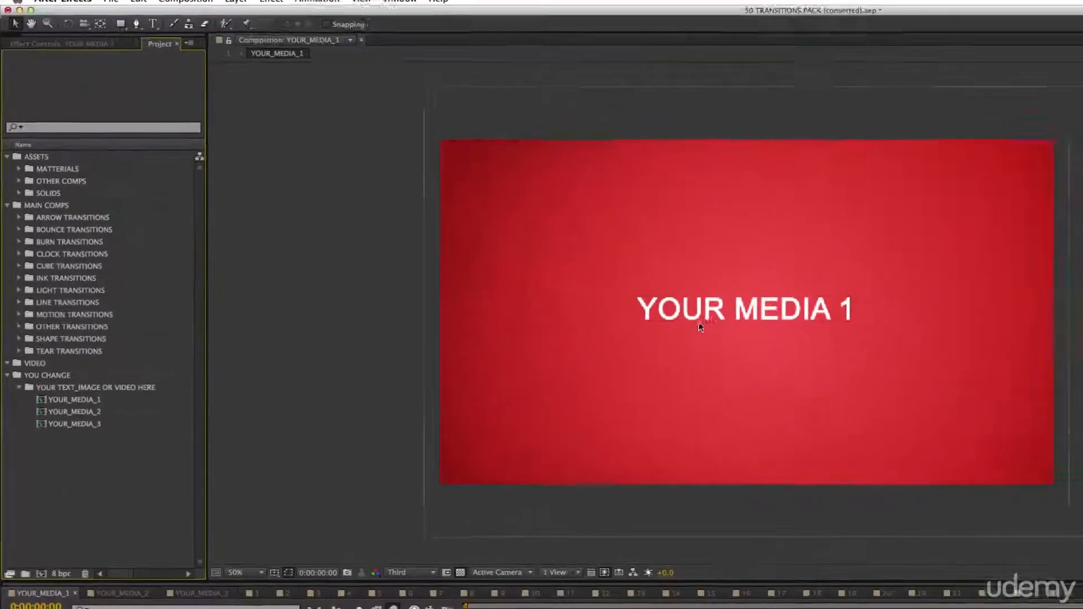
{"action": "key", "text": "super+Tab"}
{"action": "key", "text": "super+Tab"}
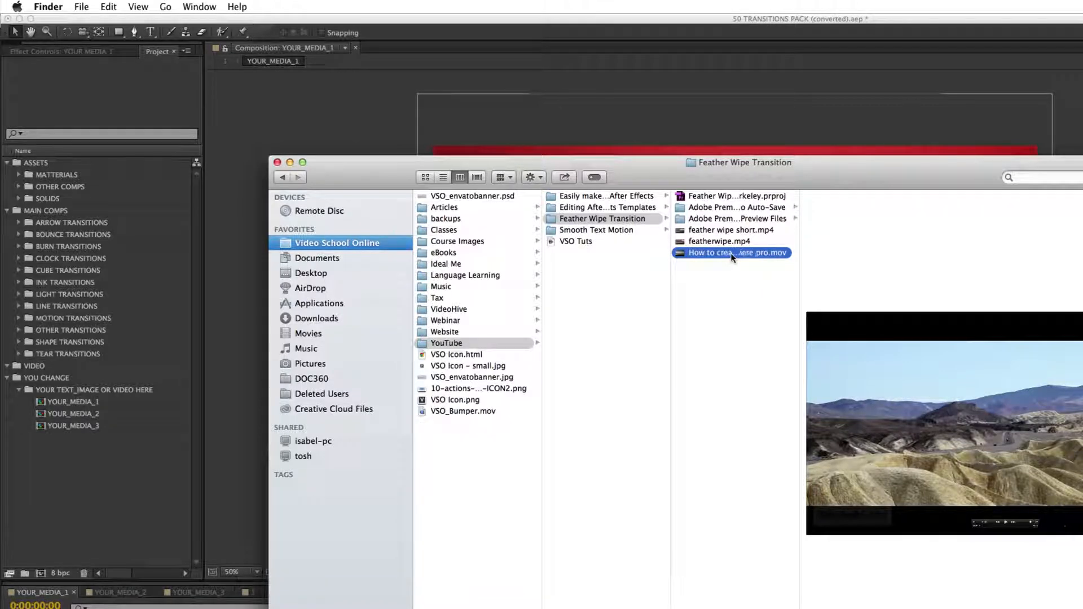
{"action": "left_click_drag", "start_coordinate": [732, 257], "coordinate": [45, 370]}
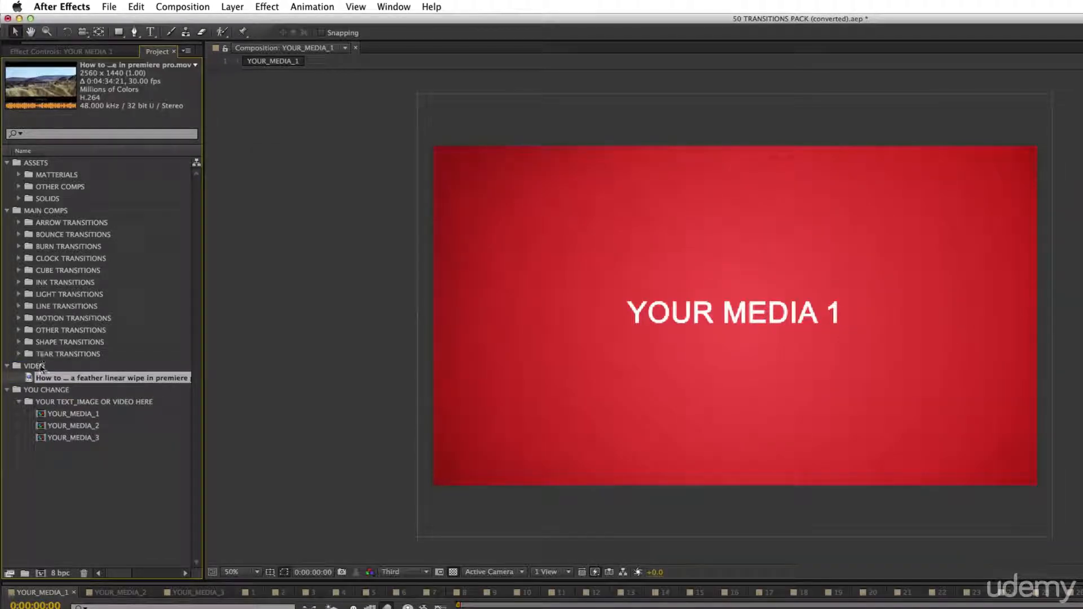
- Import the instructor intro MP4 from Finder's Webinar folder into the After Effects project's VIDEO folder
{"action": "key", "text": "super+Tab"}
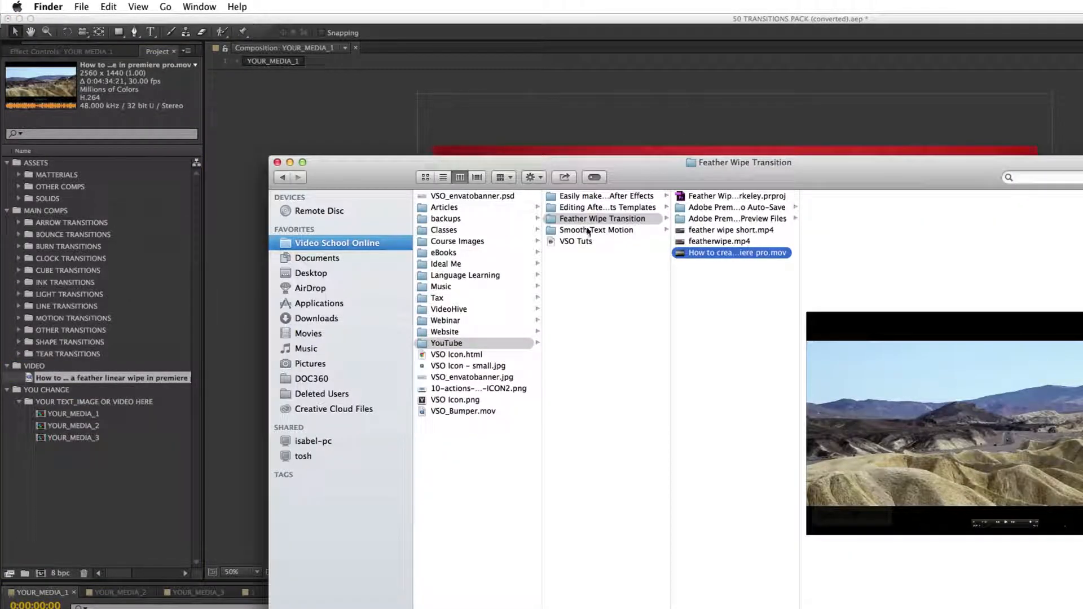
{"action": "left_click", "coordinate": [457, 321]}
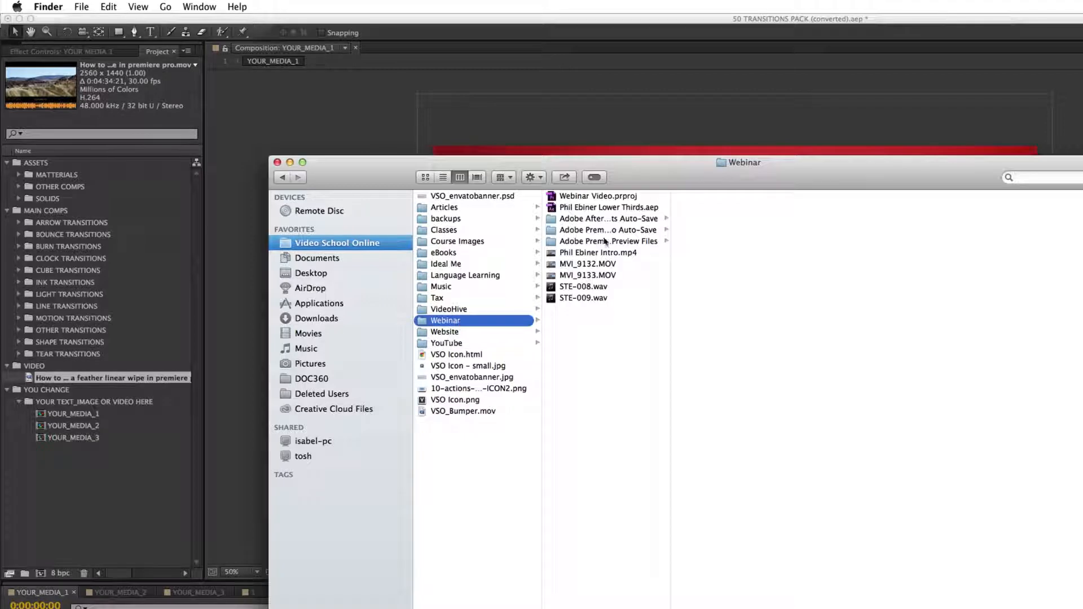
{"action": "left_click_drag", "start_coordinate": [604, 259], "coordinate": [52, 370]}
{"action": "left_click", "coordinate": [112, 498]}
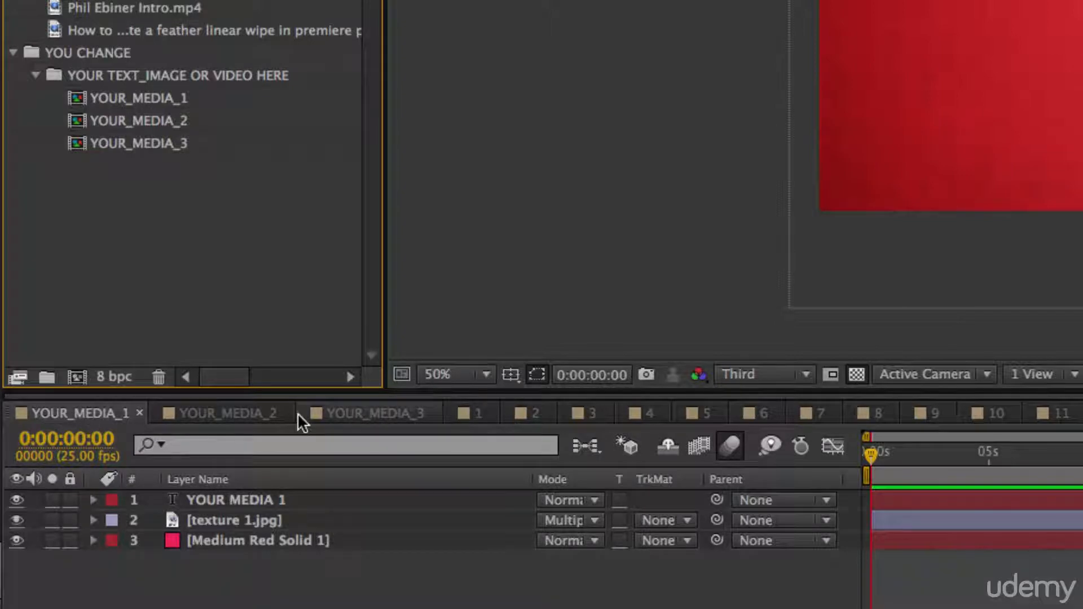
- Look through the YOUR_MEDIA placeholder compositions, finishing with YOUR_MEDIA_1 open
{"action": "left_click", "coordinate": [235, 413]}
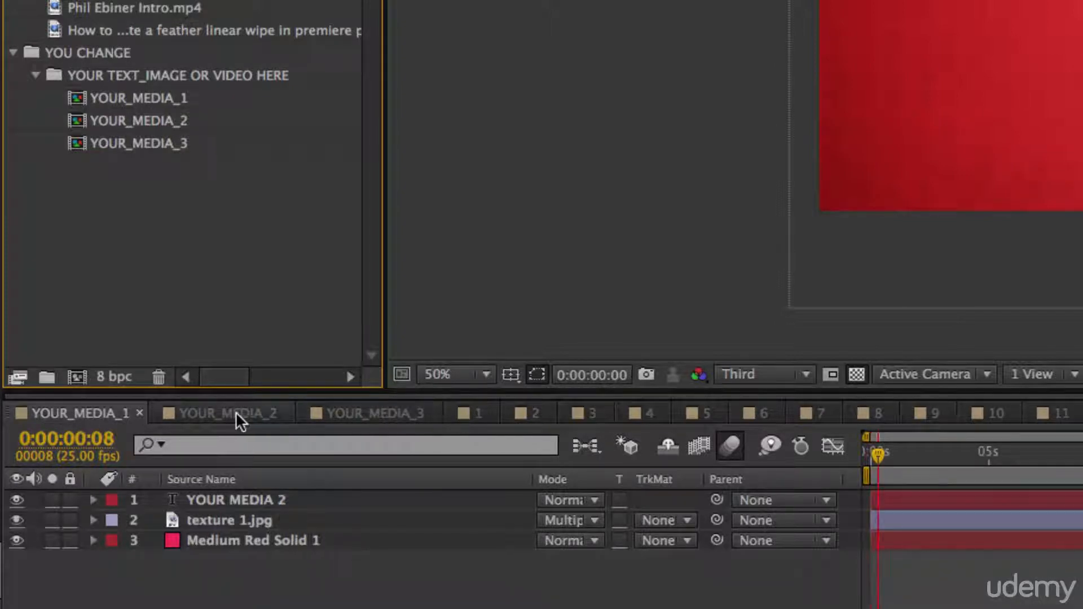
{"action": "left_click", "coordinate": [359, 414]}
{"action": "left_click", "coordinate": [89, 412]}
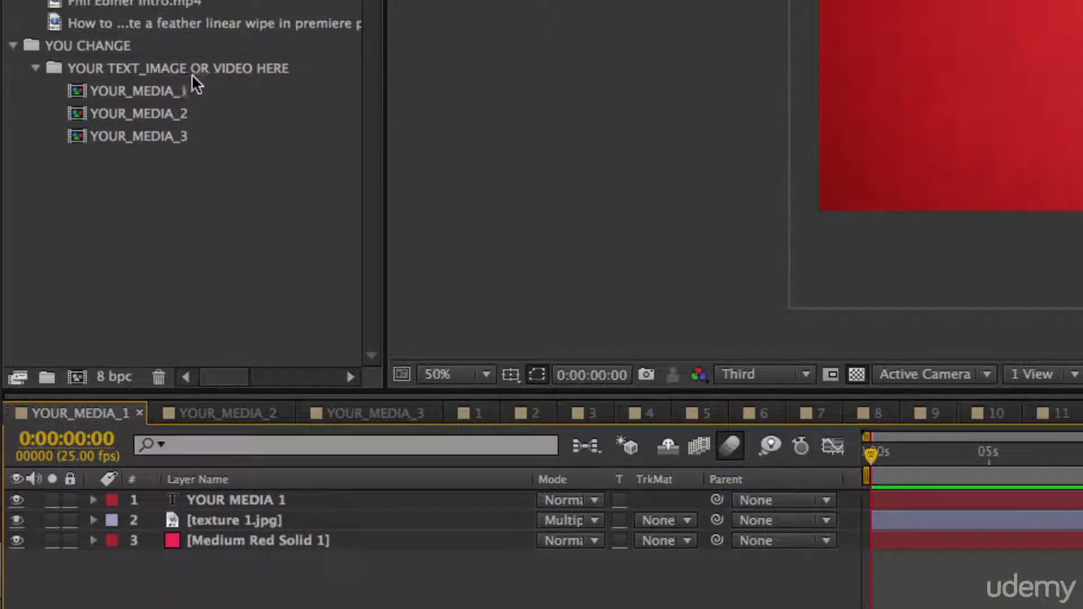
{"action": "left_click", "coordinate": [133, 69]}
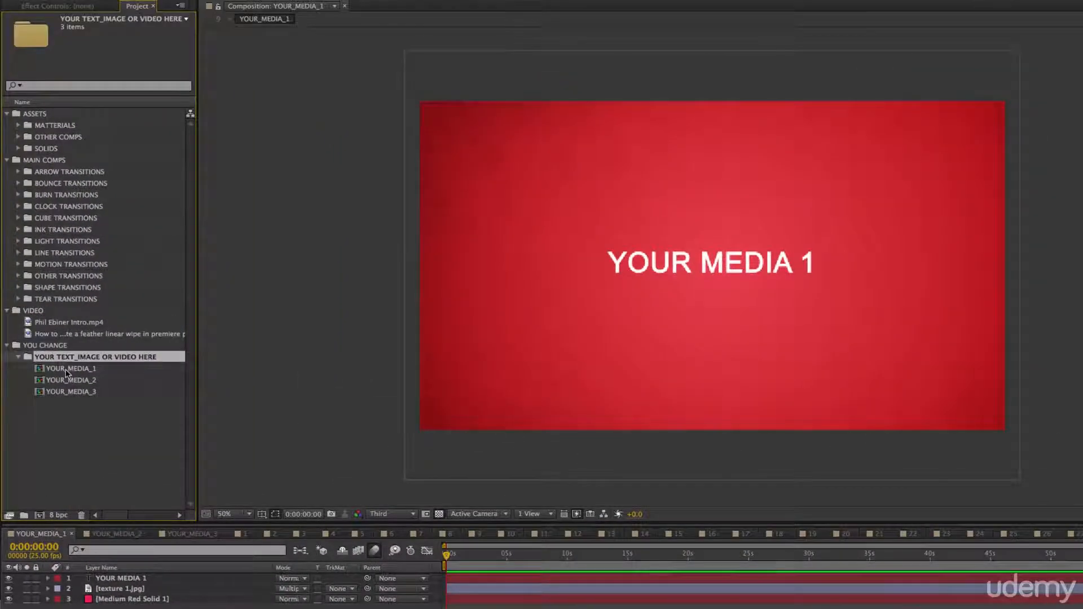
{"action": "left_click", "coordinate": [130, 96]}
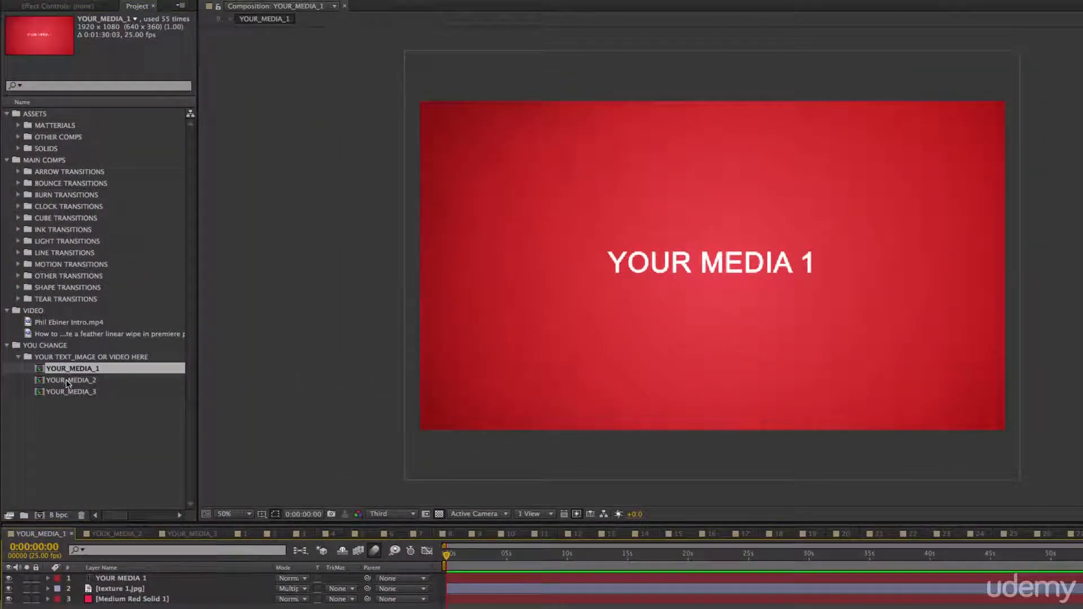
{"action": "double_click", "coordinate": [67, 380]}
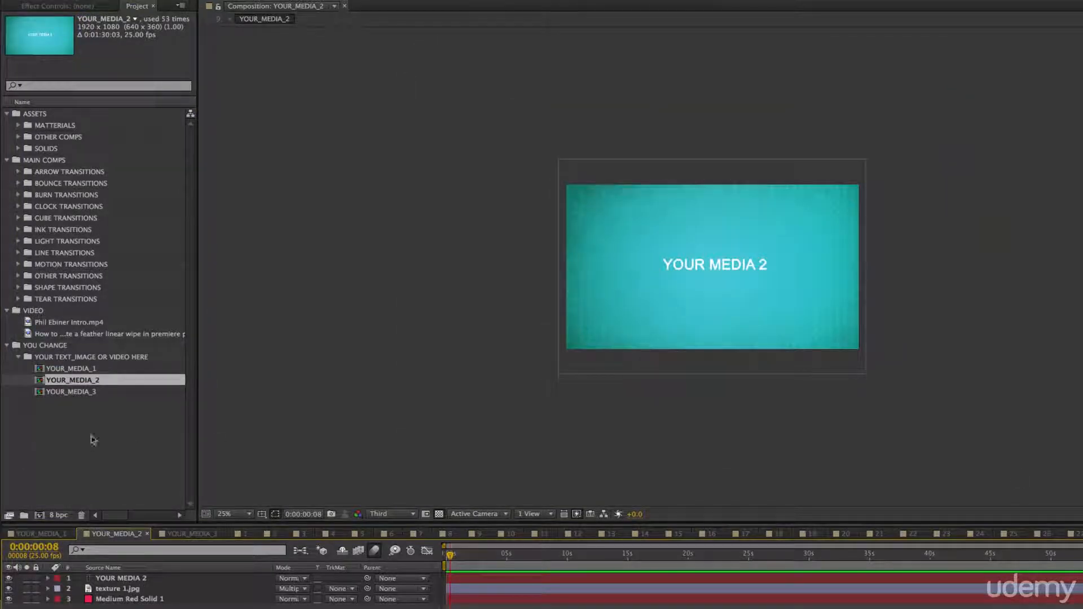
{"action": "double_click", "coordinate": [68, 370]}
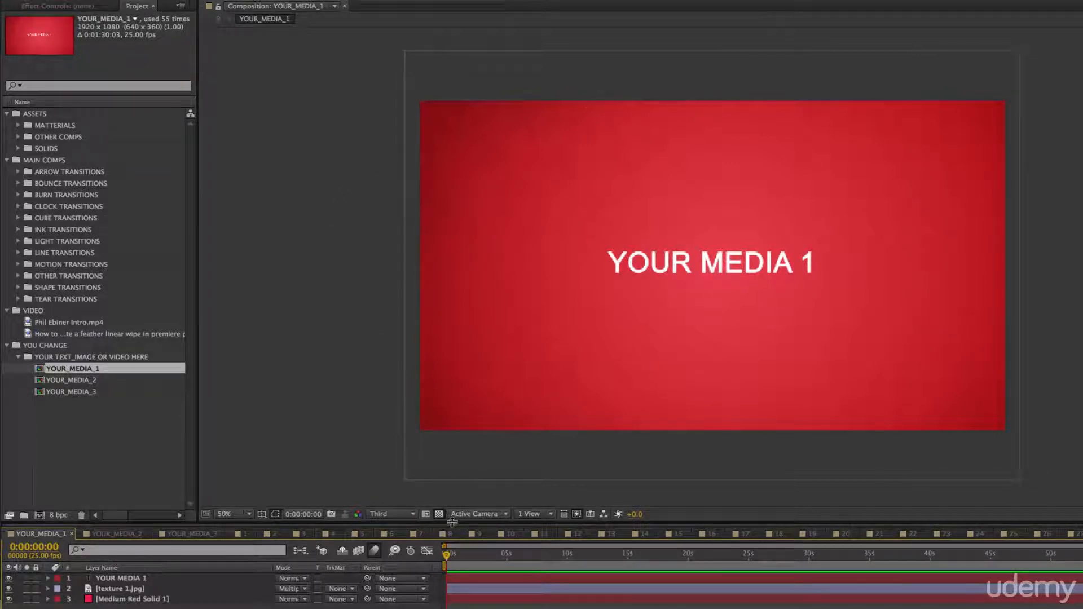
- Enlarge the composition viewing area and set its magnification to Fit up to 100%
{"action": "left_click_drag", "start_coordinate": [452, 522], "coordinate": [452, 556]}
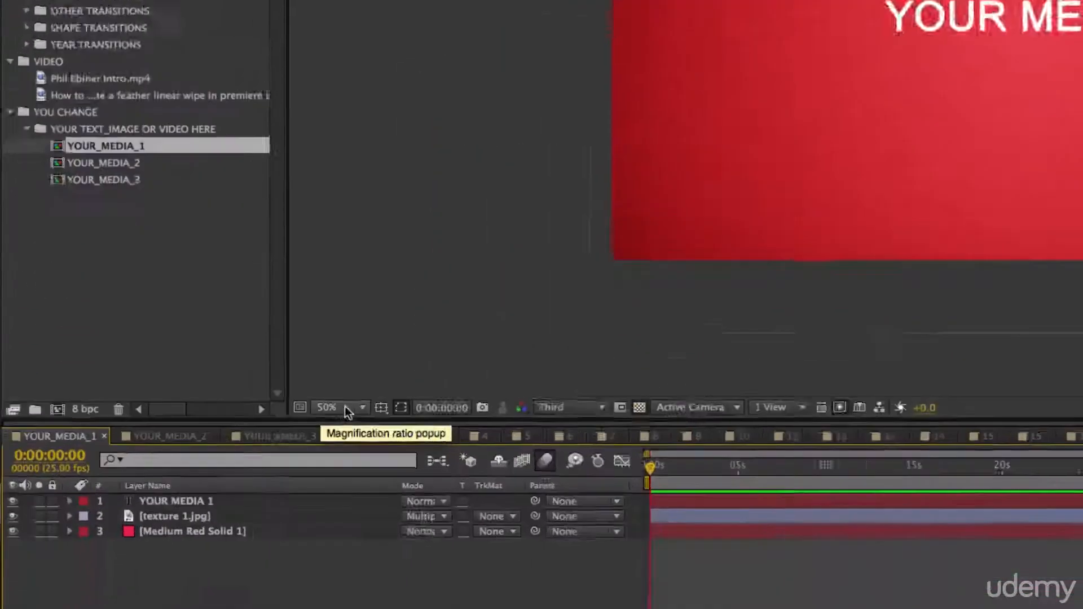
{"action": "left_click", "coordinate": [240, 548]}
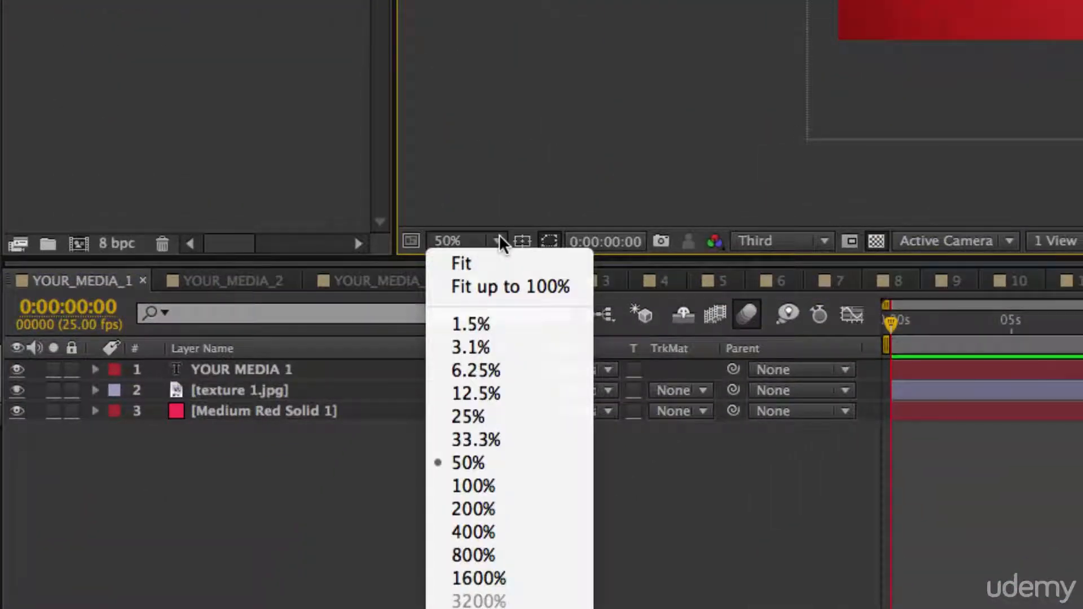
{"action": "left_click", "coordinate": [498, 289]}
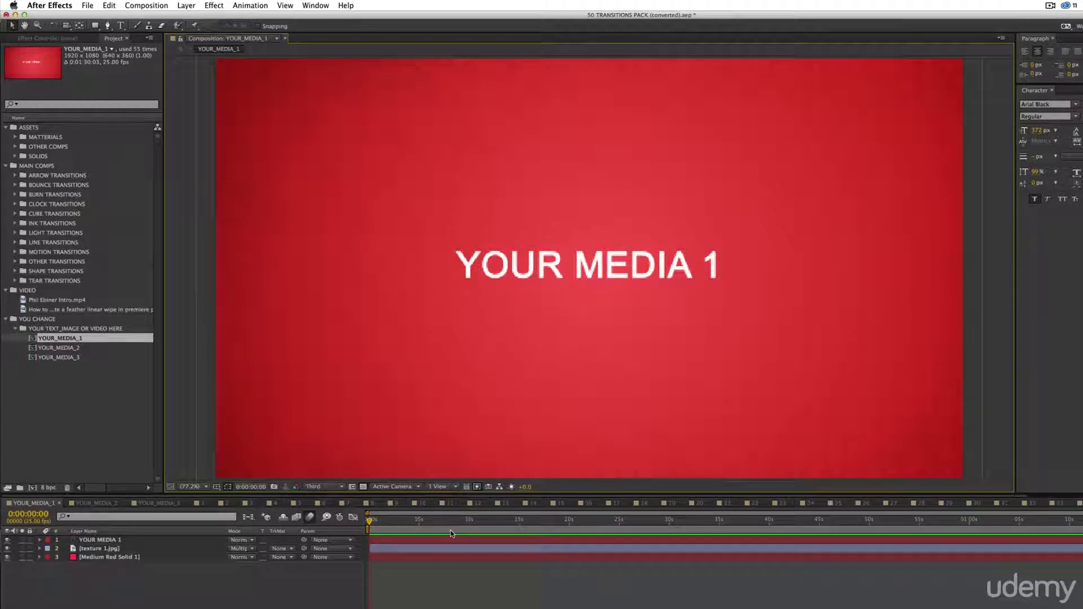
- Examine the text, texture 1.jpg and Medium Red Solid 1 layers of YOUR_MEDIA_1 by selecting each one
{"action": "left_click", "coordinate": [131, 540]}
{"action": "left_click", "coordinate": [131, 549]}
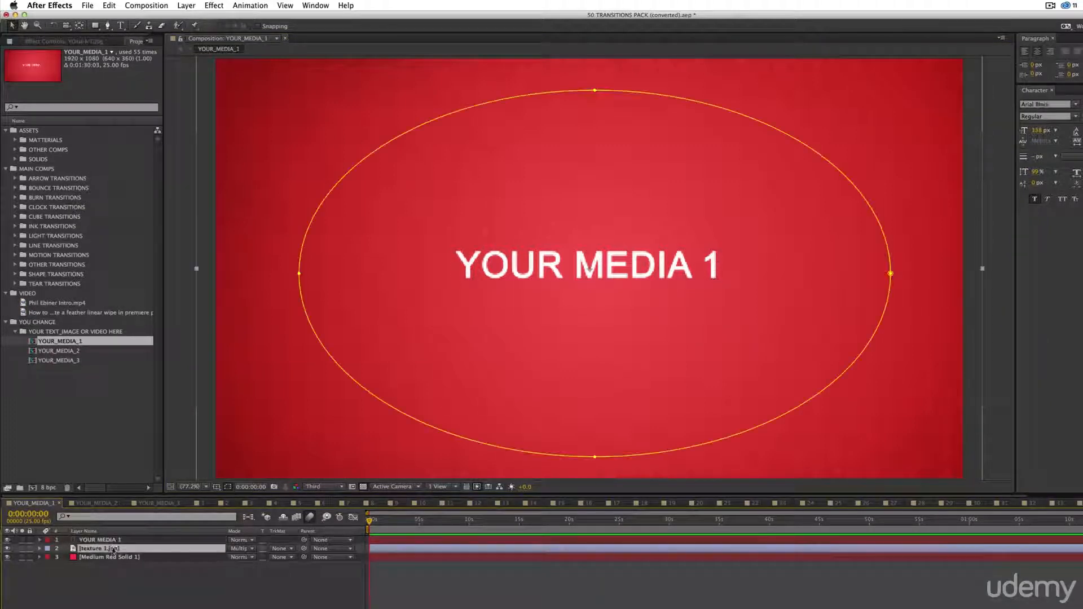
{"action": "left_click", "coordinate": [113, 558]}
{"action": "left_click", "coordinate": [113, 540]}
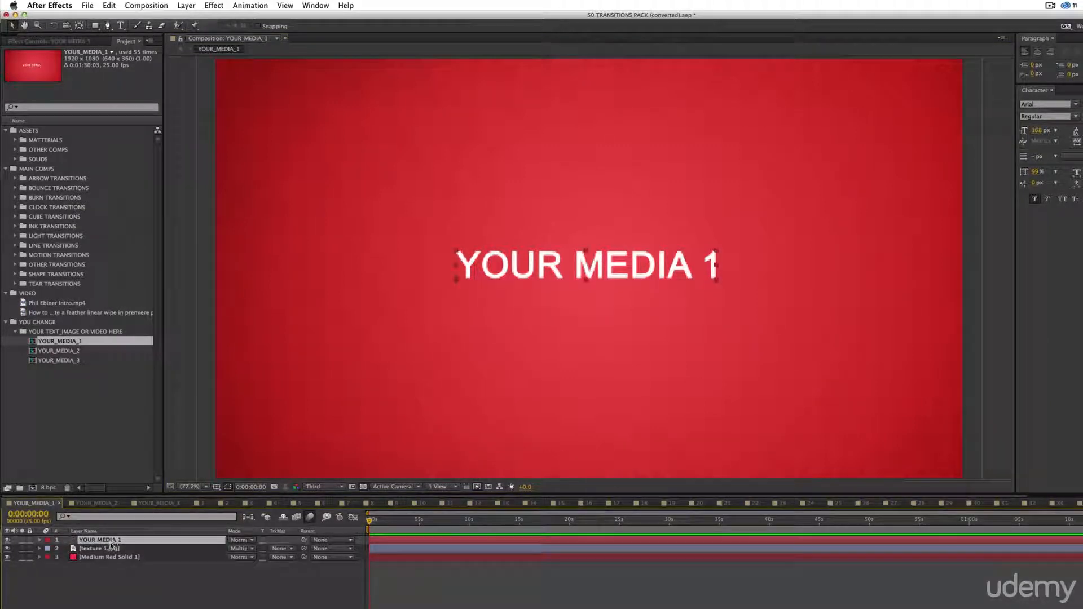
{"action": "left_click", "coordinate": [113, 548]}
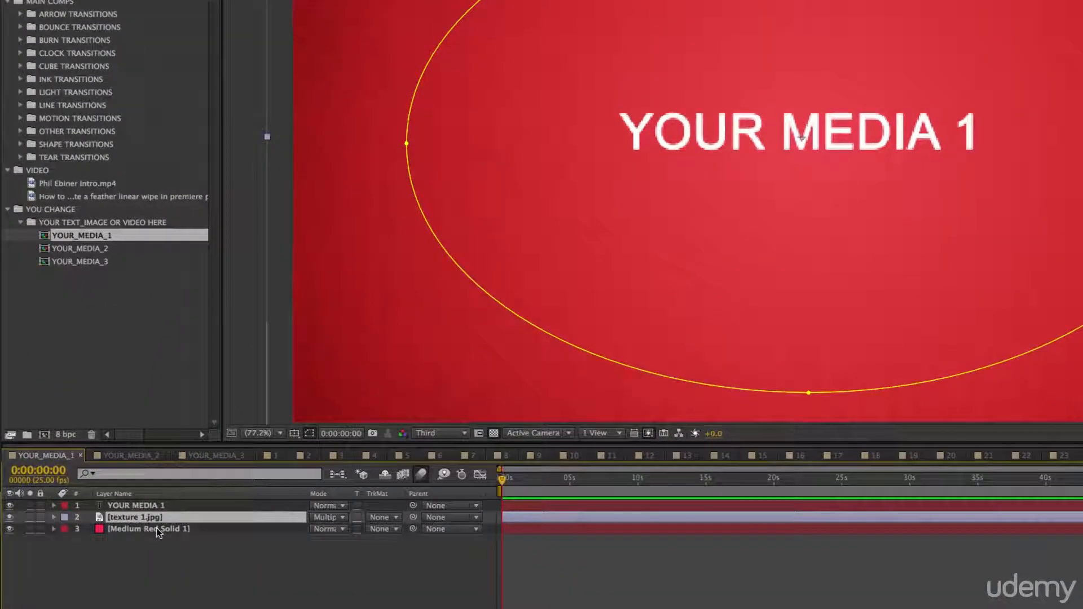
{"action": "left_click", "coordinate": [155, 531]}
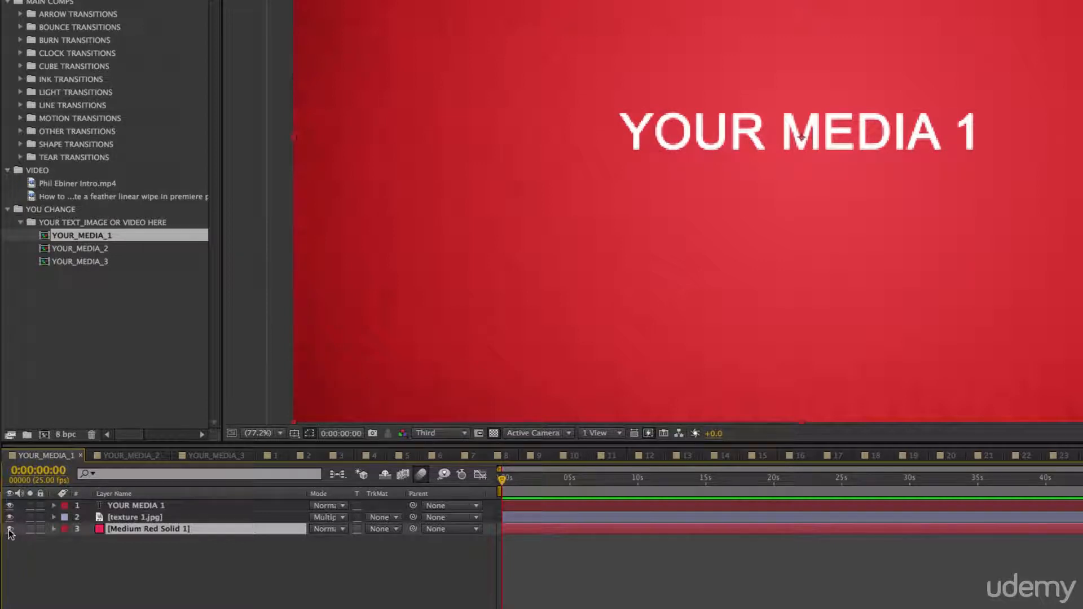
- Toggle the YOUR MEDIA 1 text layer's visibility off and back on to check what it contributes
{"action": "left_click", "coordinate": [10, 506]}
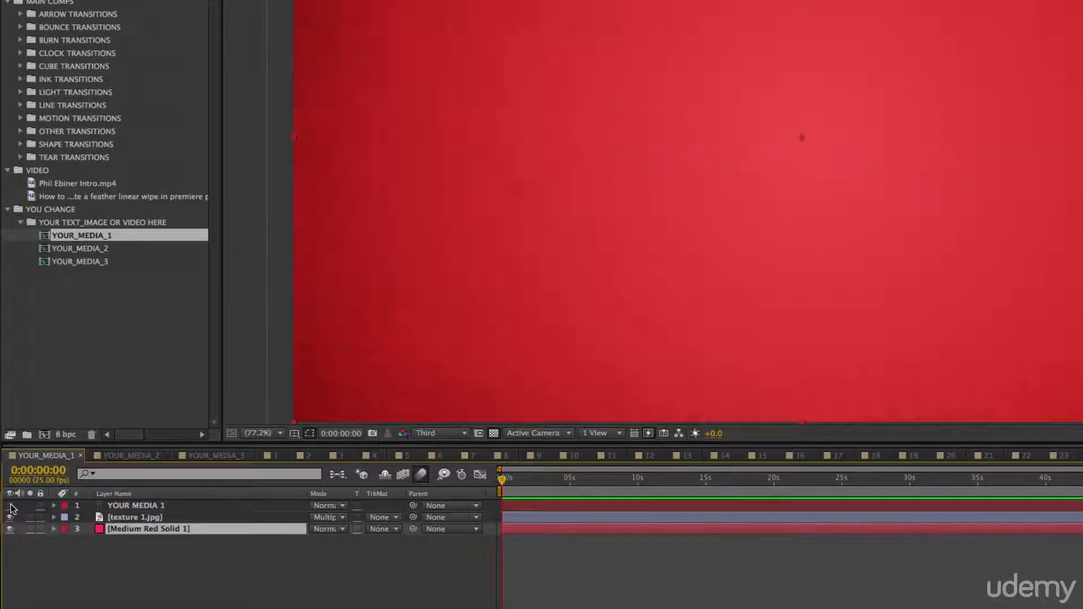
{"action": "left_click", "coordinate": [10, 506]}
{"action": "left_click", "coordinate": [10, 505]}
{"action": "left_click", "coordinate": [9, 506]}
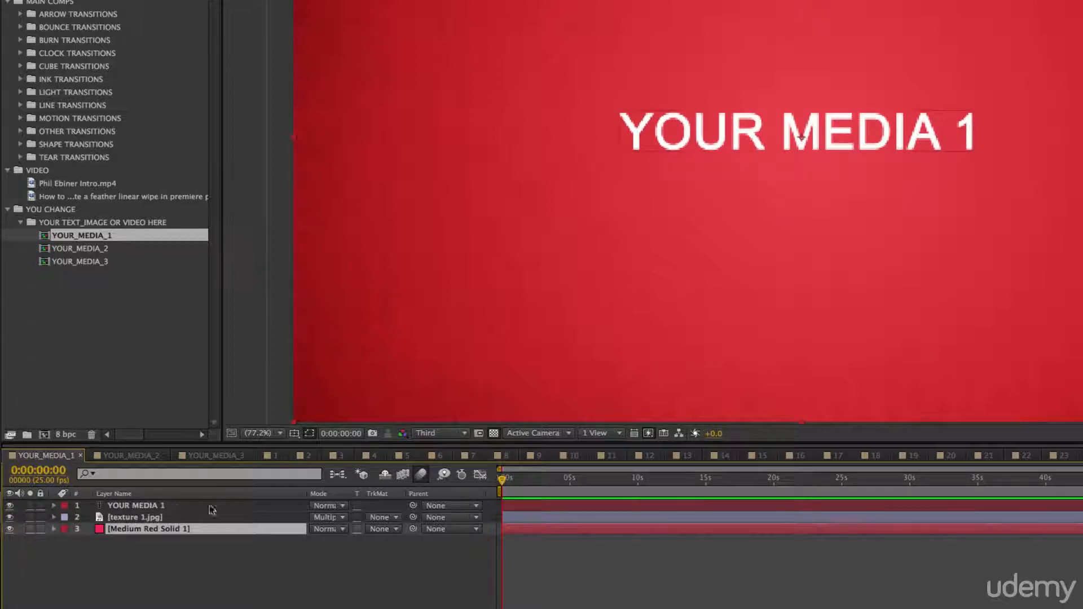
{"action": "left_click", "coordinate": [559, 506]}
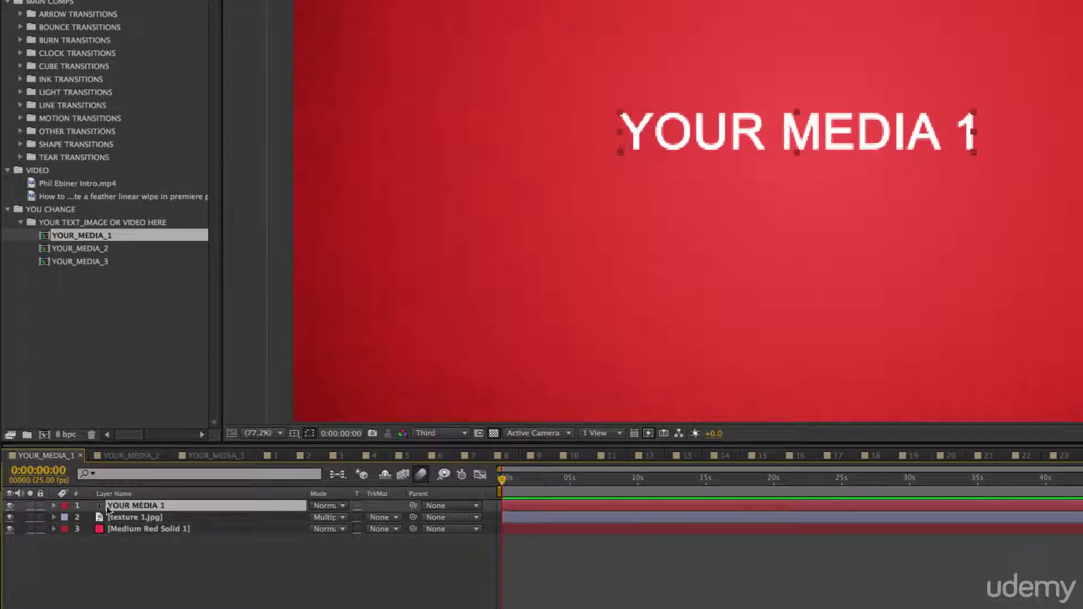
{"action": "left_click", "coordinate": [9, 507]}
{"action": "left_click", "coordinate": [10, 506]}
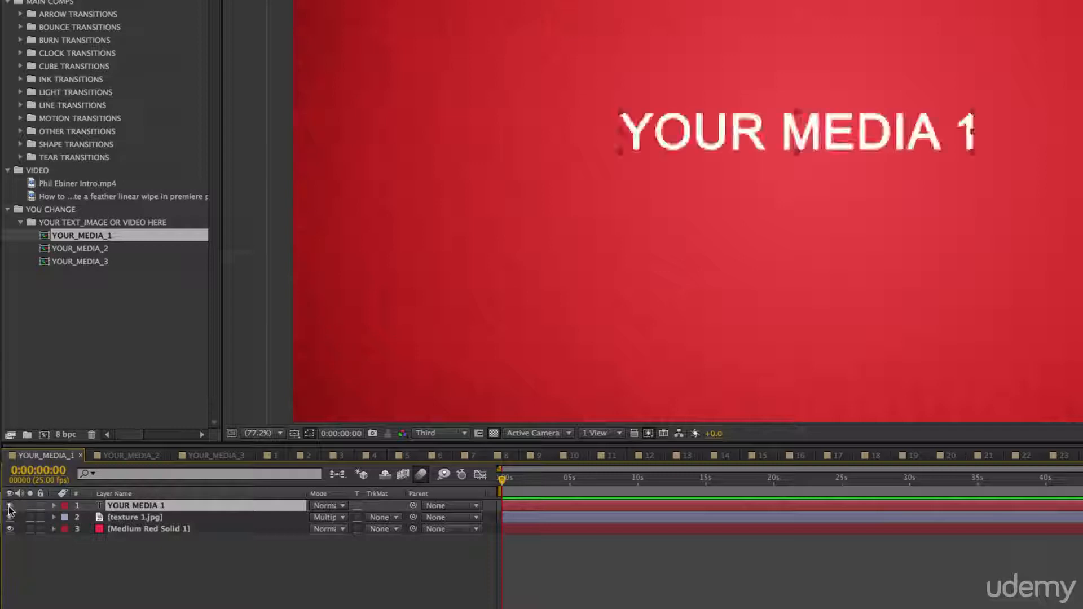
- Toggle the texture 1.jpg layer's visibility off and back on to compare the background with and without it
{"action": "left_click", "coordinate": [9, 517]}
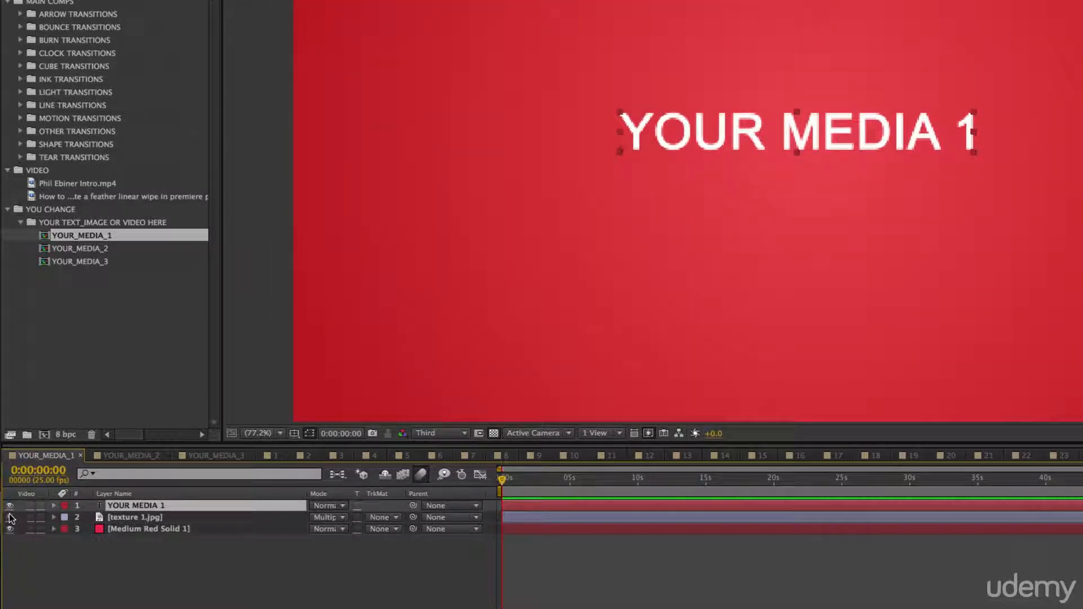
{"action": "left_click", "coordinate": [10, 517]}
{"action": "left_click", "coordinate": [10, 518]}
{"action": "left_click", "coordinate": [10, 518]}
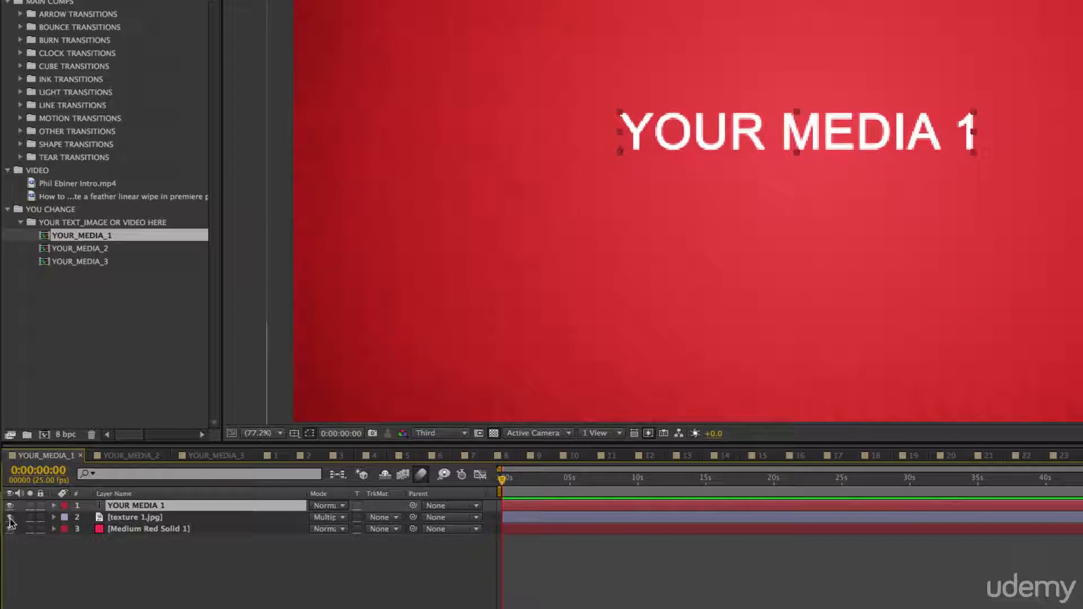
{"action": "left_click", "coordinate": [10, 518]}
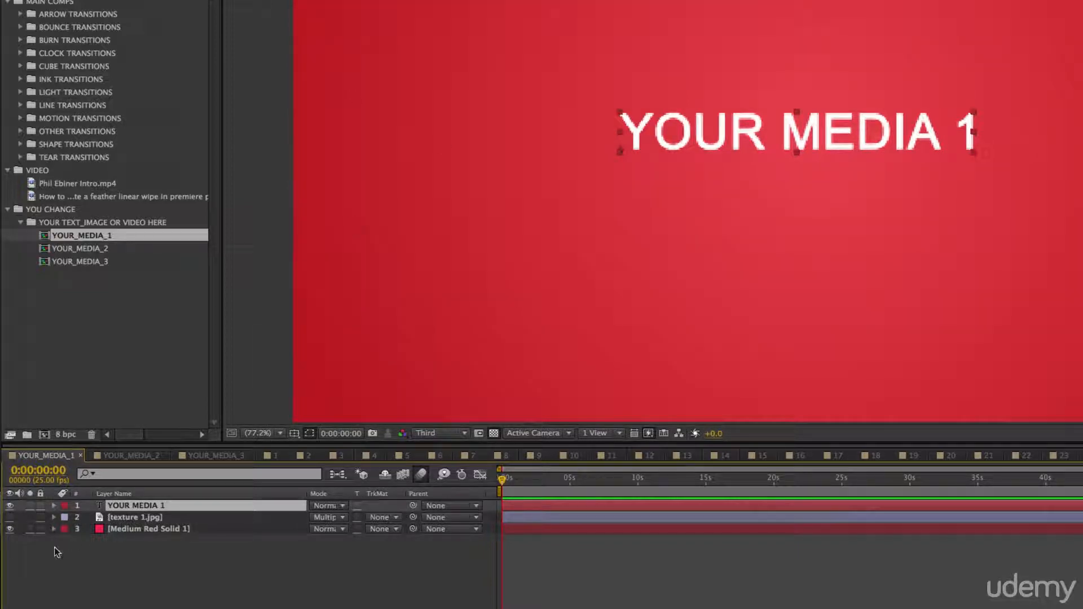
{"action": "left_click", "coordinate": [10, 517]}
- Toggle the Medium Red Solid 1 layer's visibility off and back on to check the background colour's role
{"action": "left_click", "coordinate": [10, 529]}
{"action": "left_click", "coordinate": [10, 529]}
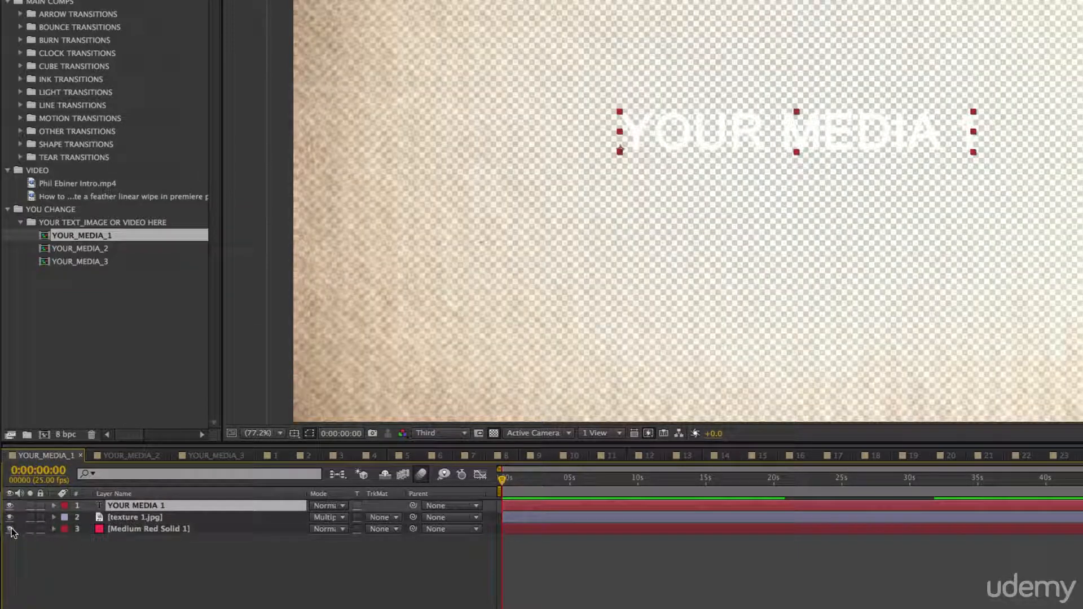
{"action": "left_click", "coordinate": [10, 528]}
{"action": "left_click", "coordinate": [10, 528]}
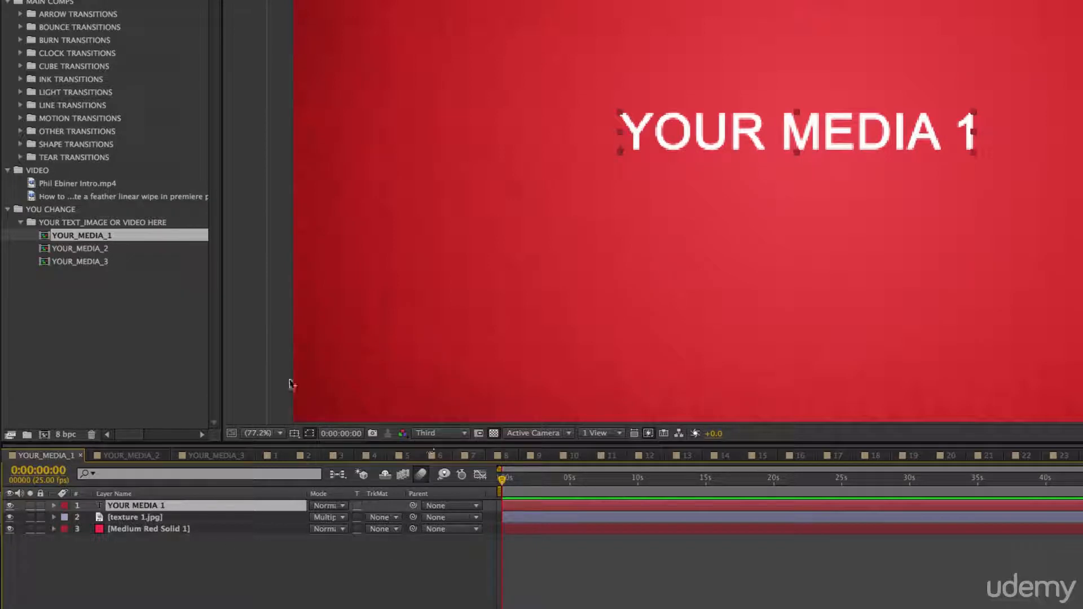
- Add the instructor intro MP4 to YOUR_MEDIA_1 as the uppermost layer, centred in the frame
{"action": "left_click", "coordinate": [65, 184]}
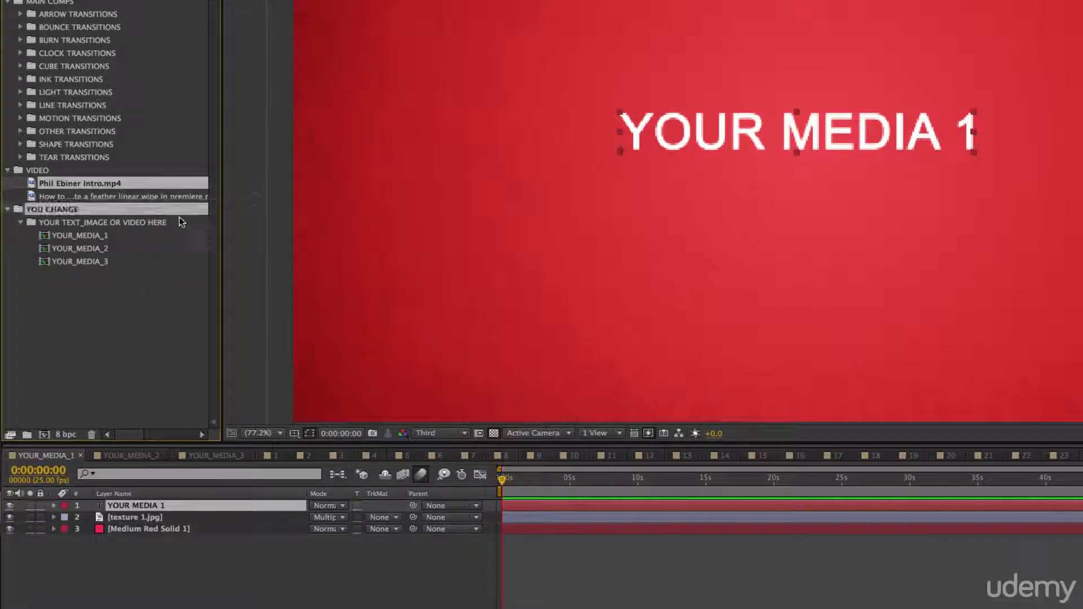
{"action": "mouse_move", "coordinate": [117, 194]}
{"action": "left_mouse_down"}
{"action": "mouse_move", "coordinate": [394, 379]}
{"action": "mouse_move", "coordinate": [504, 509]}
{"action": "mouse_move", "coordinate": [629, 265]}
{"action": "mouse_move", "coordinate": [901, 57]}
{"action": "mouse_move", "coordinate": [801, 141]}
{"action": "left_mouse_up"}
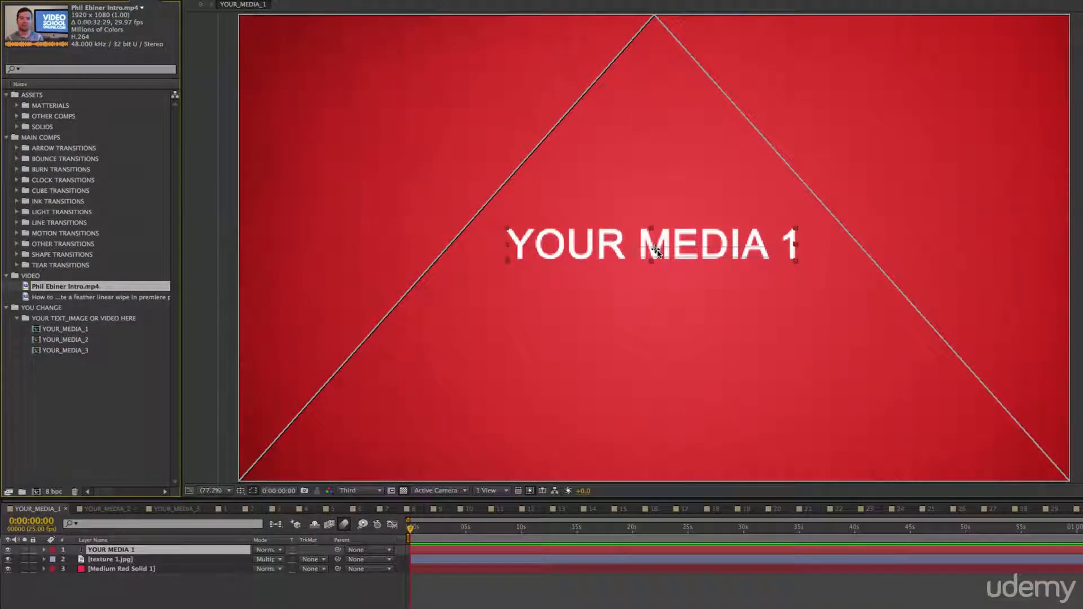
{"action": "left_click_drag", "start_coordinate": [656, 251], "coordinate": [658, 253]}
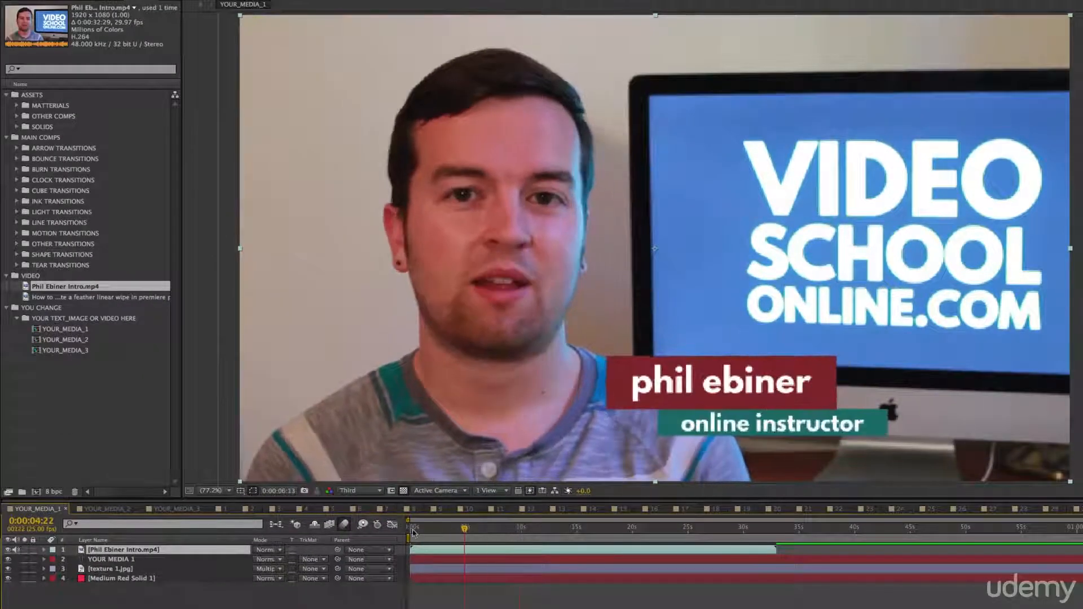
- Scrub through the intro clip to 0:00:01:13 and toggle its visibility off and back on
{"action": "mouse_move", "coordinate": [414, 533]}
{"action": "left_mouse_down"}
{"action": "mouse_move", "coordinate": [539, 534]}
{"action": "mouse_move", "coordinate": [434, 529]}
{"action": "left_mouse_up"}
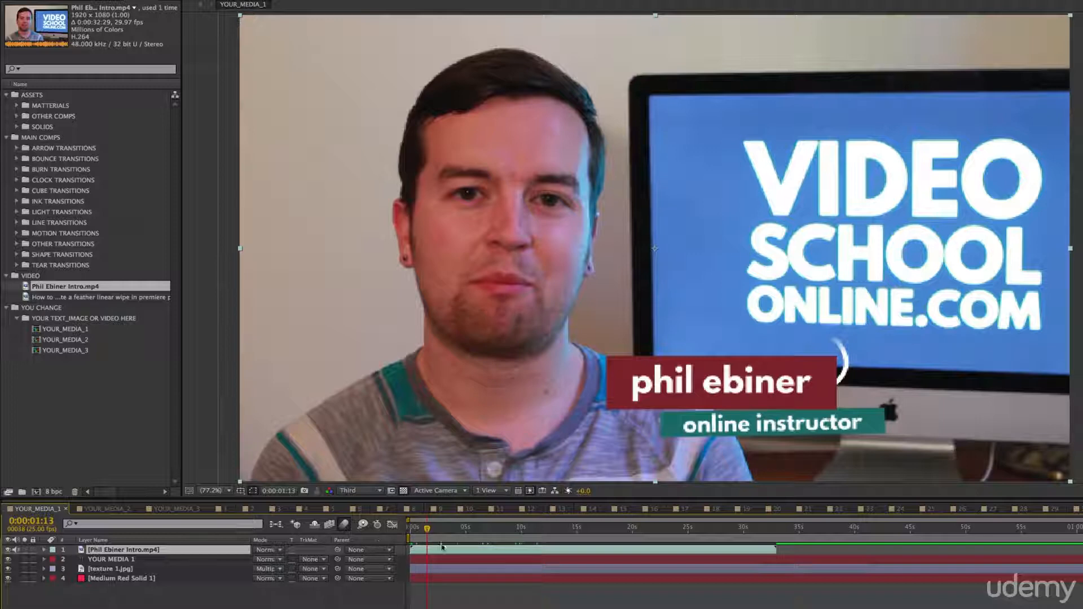
{"action": "left_click", "coordinate": [8, 550]}
{"action": "left_click", "coordinate": [8, 550]}
- Move the intro clip layer below texture 1.jpg and hide the YOUR MEDIA 1 text layer
{"action": "left_click_drag", "start_coordinate": [113, 552], "coordinate": [112, 566]}
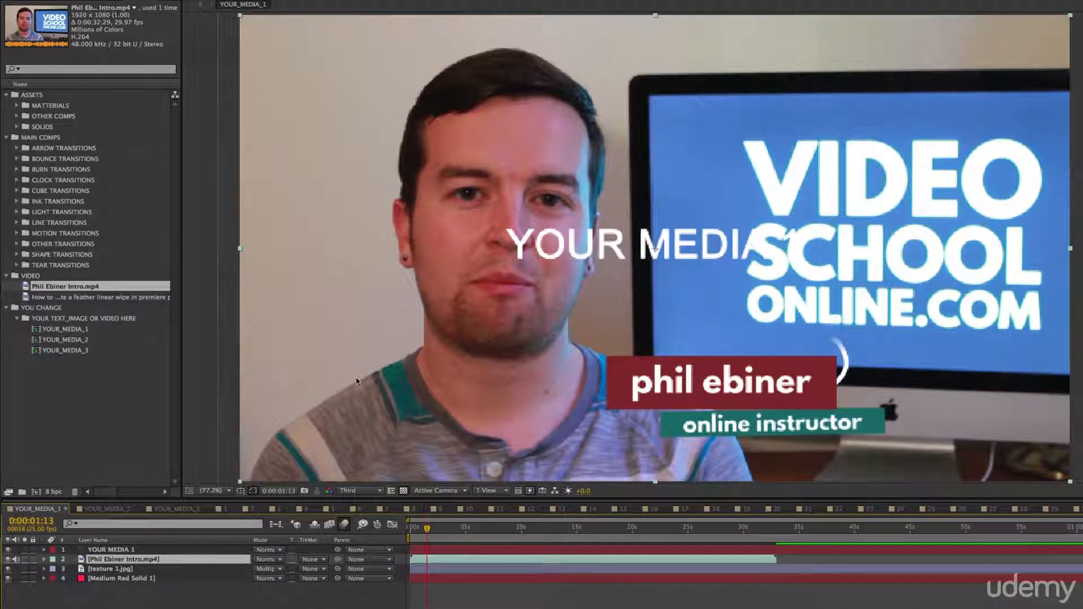
{"action": "left_click_drag", "start_coordinate": [101, 560], "coordinate": [103, 573]}
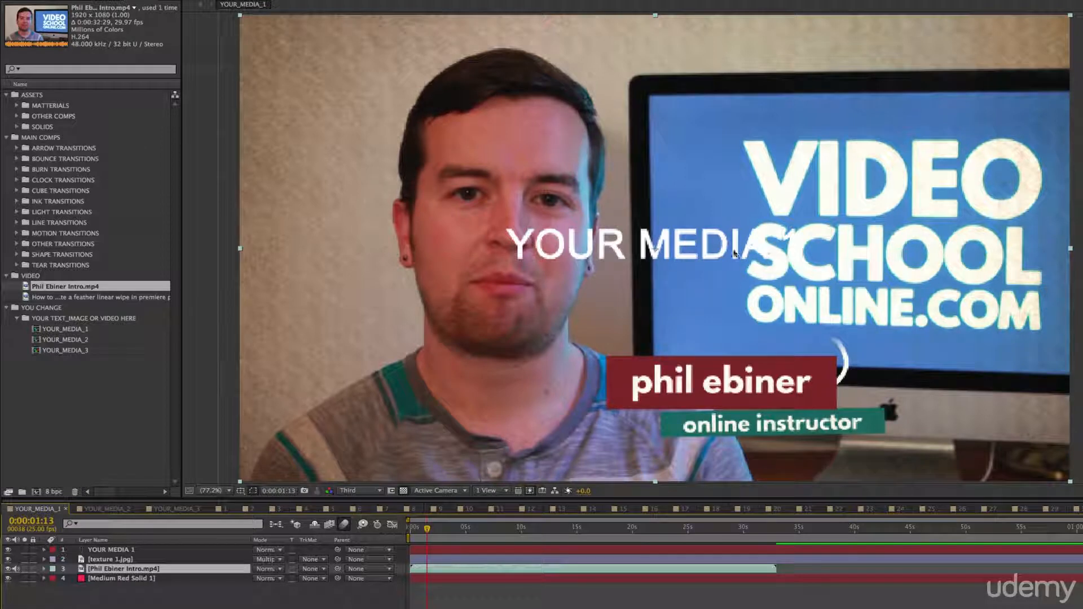
{"action": "left_click", "coordinate": [8, 550]}
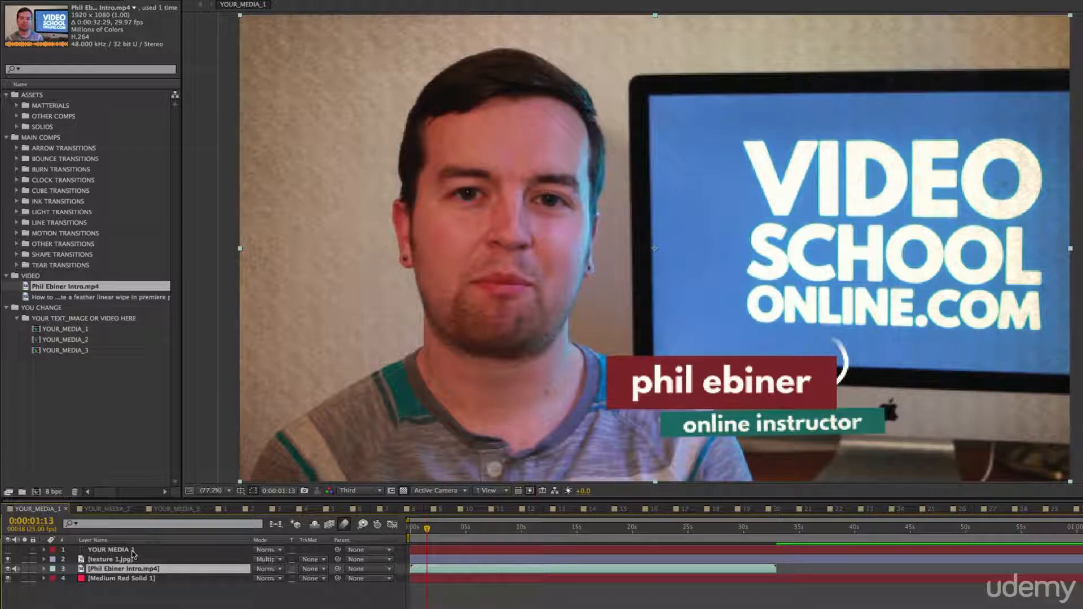
- Delete the YOUR MEDIA 1 text layer from YOUR_MEDIA_1, and undo the deletion
{"action": "left_click", "coordinate": [101, 550]}
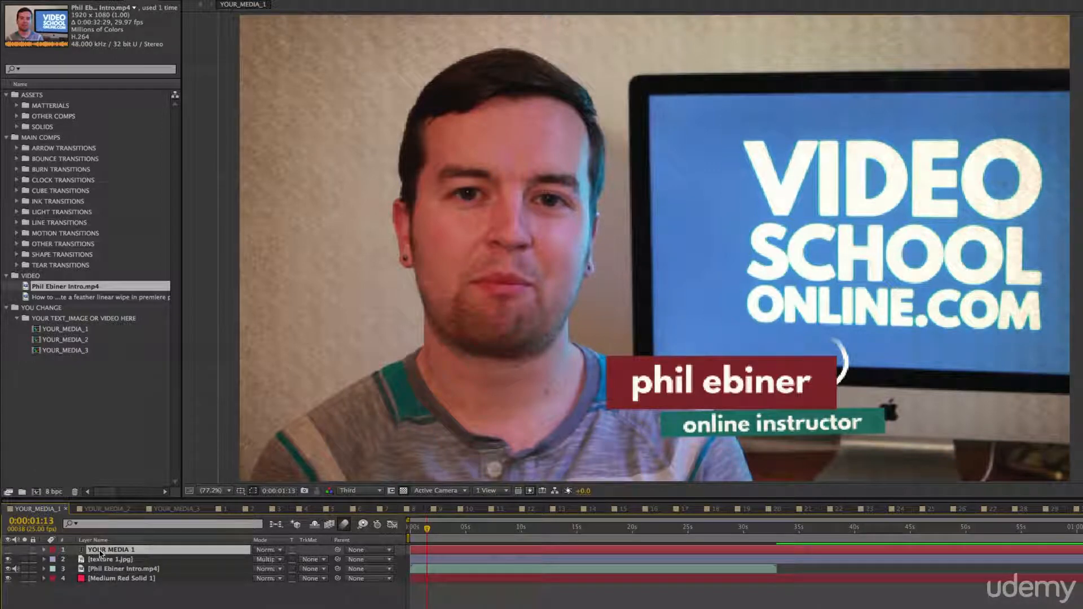
{"action": "key", "text": "Delete"}
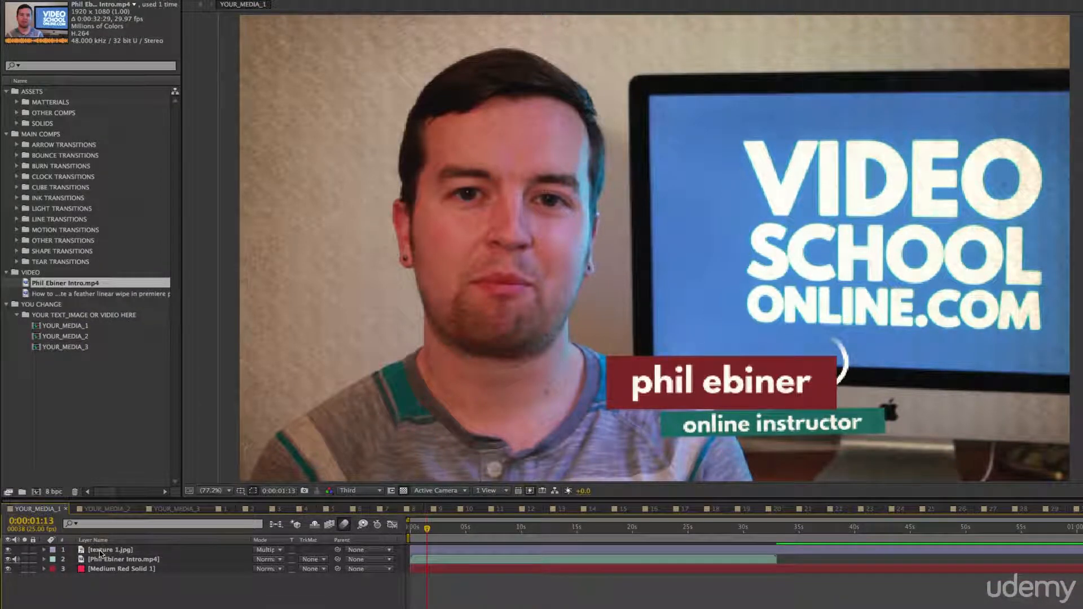
{"action": "key", "text": "super+z"}
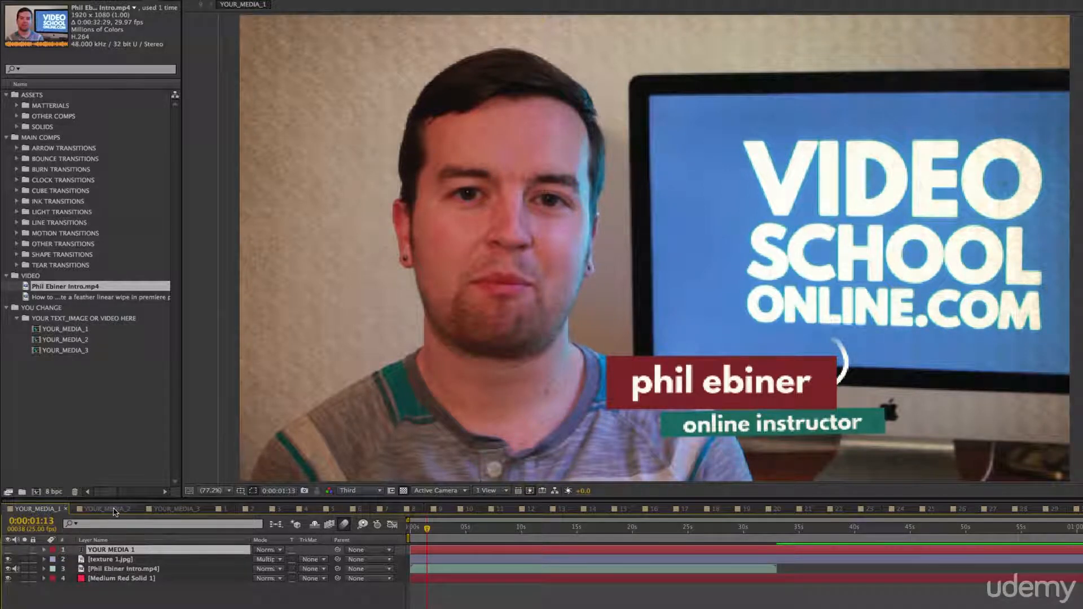
- Open YOUR_MEDIA_2 and add the feather linear wipe tutorial MOV clip as its uppermost layer, starting at the beginning of the timeline
{"action": "double_click", "coordinate": [40, 341]}
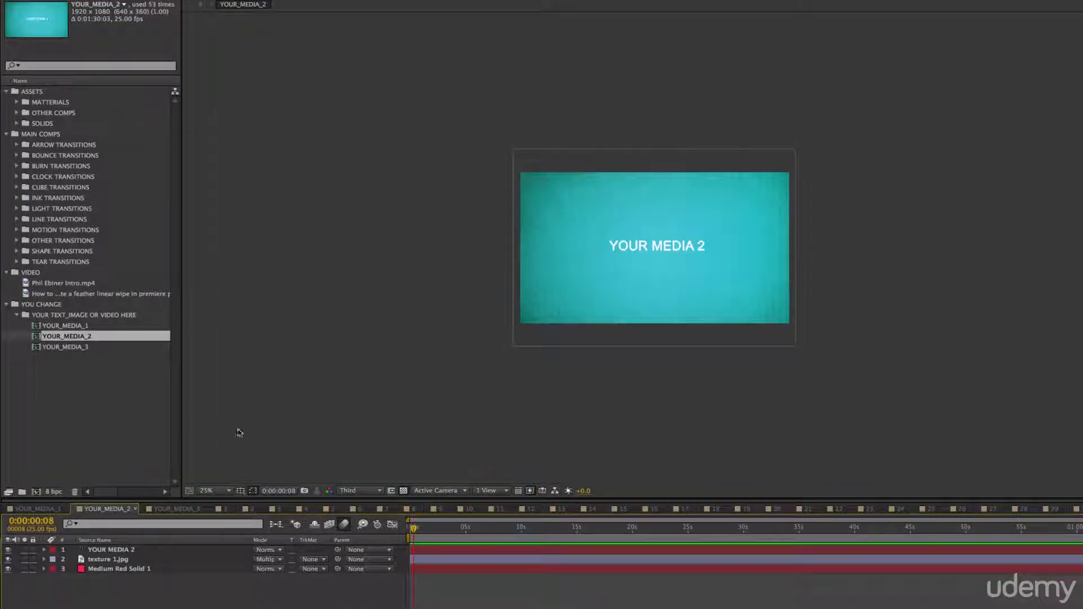
{"action": "left_click", "coordinate": [215, 493]}
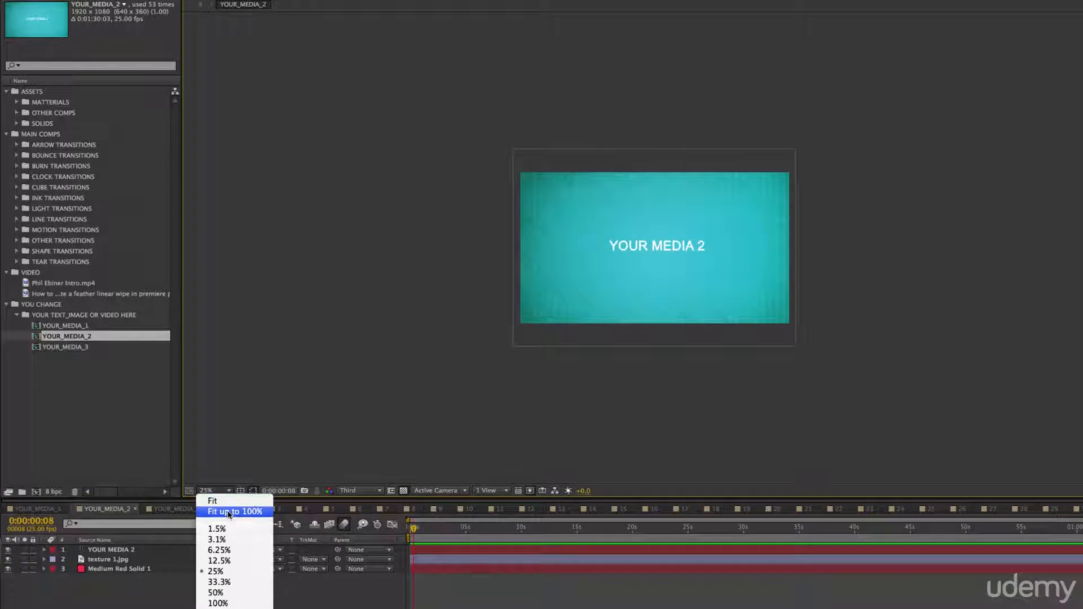
{"action": "left_click", "coordinate": [229, 512]}
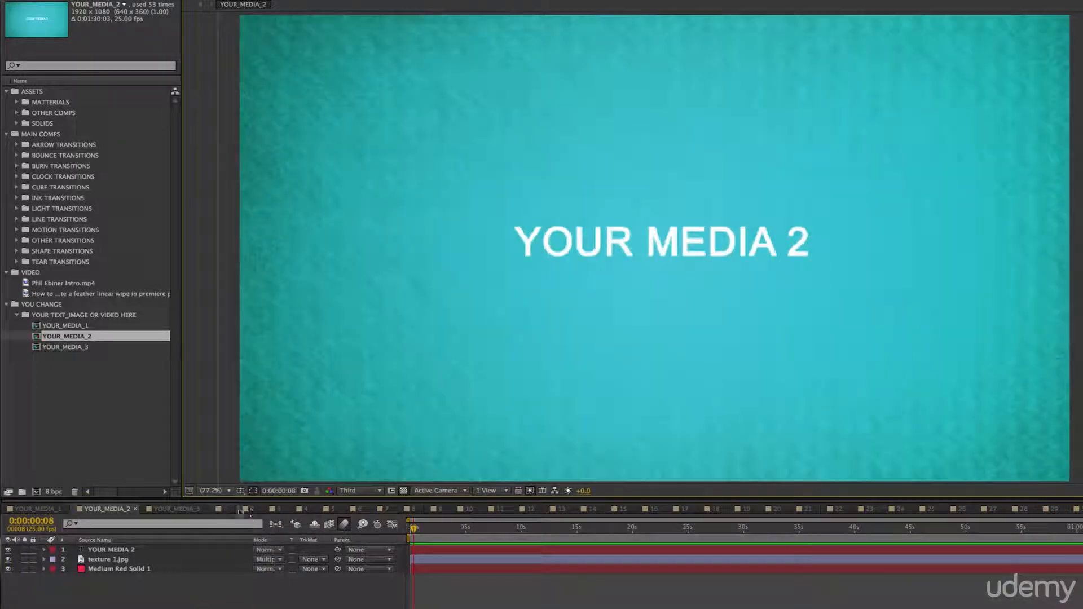
{"action": "left_click", "coordinate": [65, 296]}
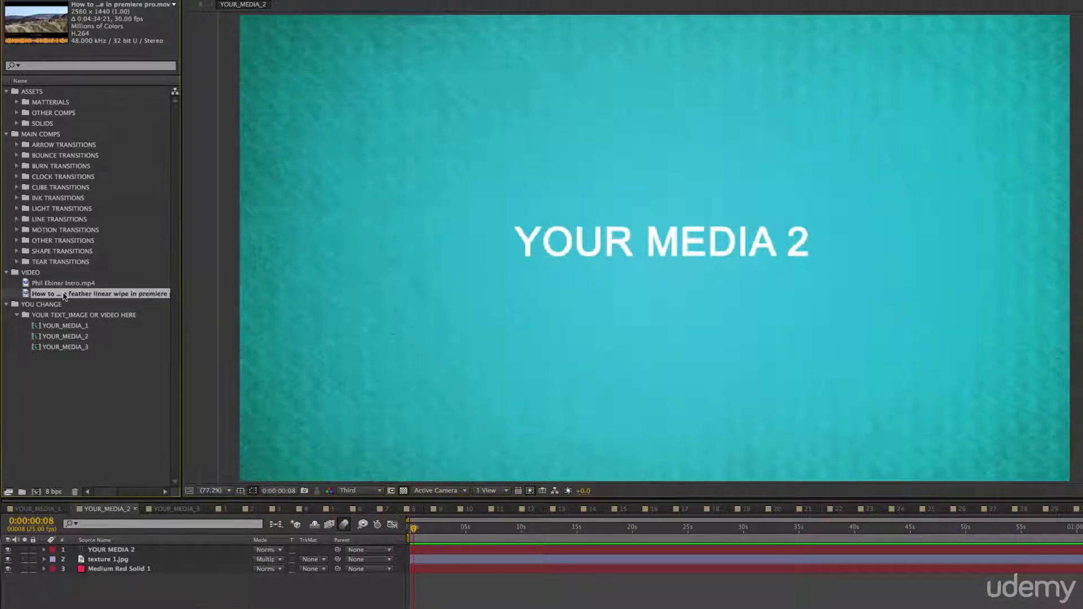
{"action": "left_click_drag", "start_coordinate": [66, 297], "coordinate": [410, 550]}
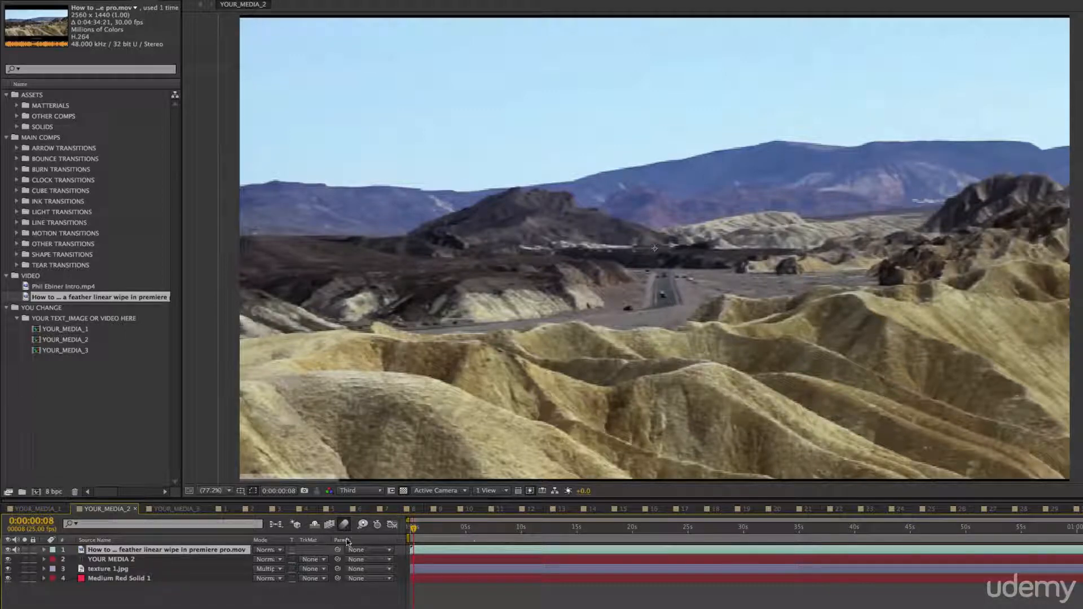
- Check the new clip in YOUR_MEDIA_2 at the start and at 0:00:08:23, compare it with YOUR_MEDIA_1, and return to the first frame
{"action": "mouse_move", "coordinate": [410, 550]}
{"action": "left_mouse_down"}
{"action": "mouse_move", "coordinate": [789, 555]}
{"action": "mouse_move", "coordinate": [411, 547]}
{"action": "mouse_move", "coordinate": [410, 528]}
{"action": "left_mouse_up"}
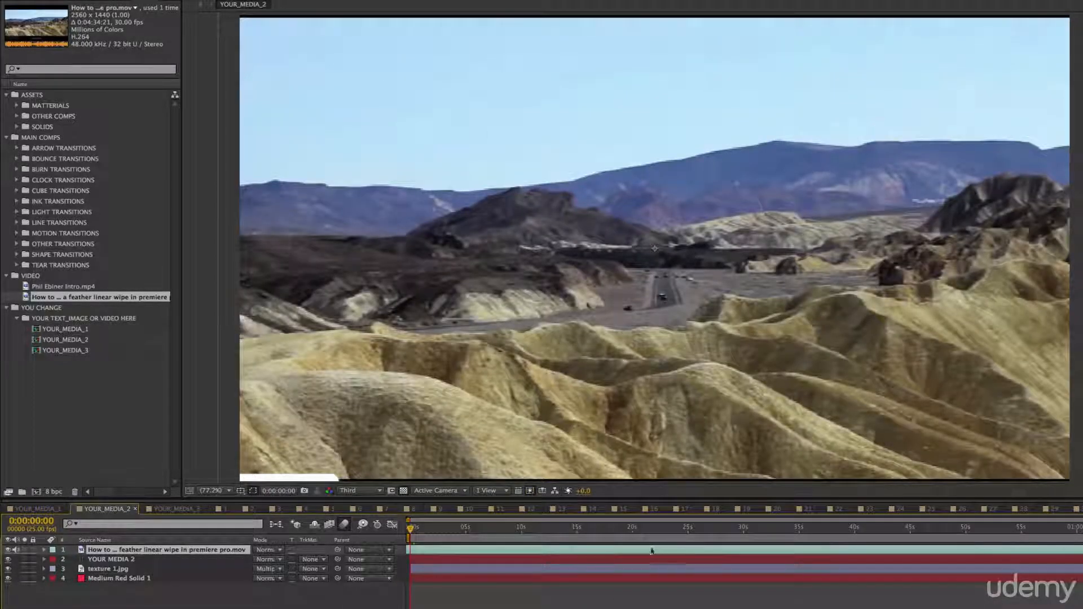
{"action": "left_click_drag", "start_coordinate": [666, 550], "coordinate": [863, 544]}
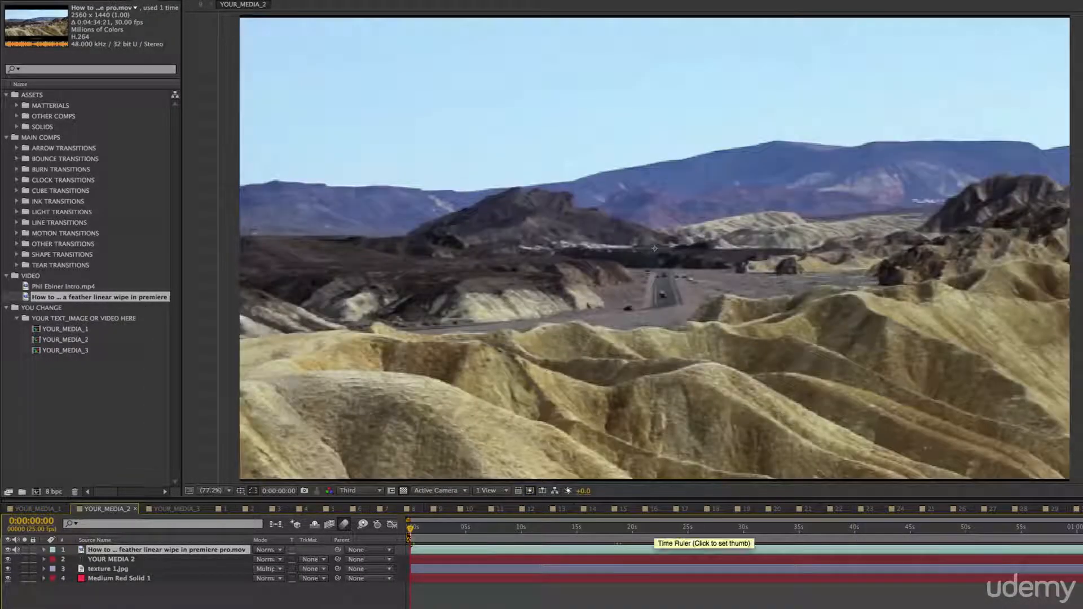
{"action": "left_click", "coordinate": [509, 528]}
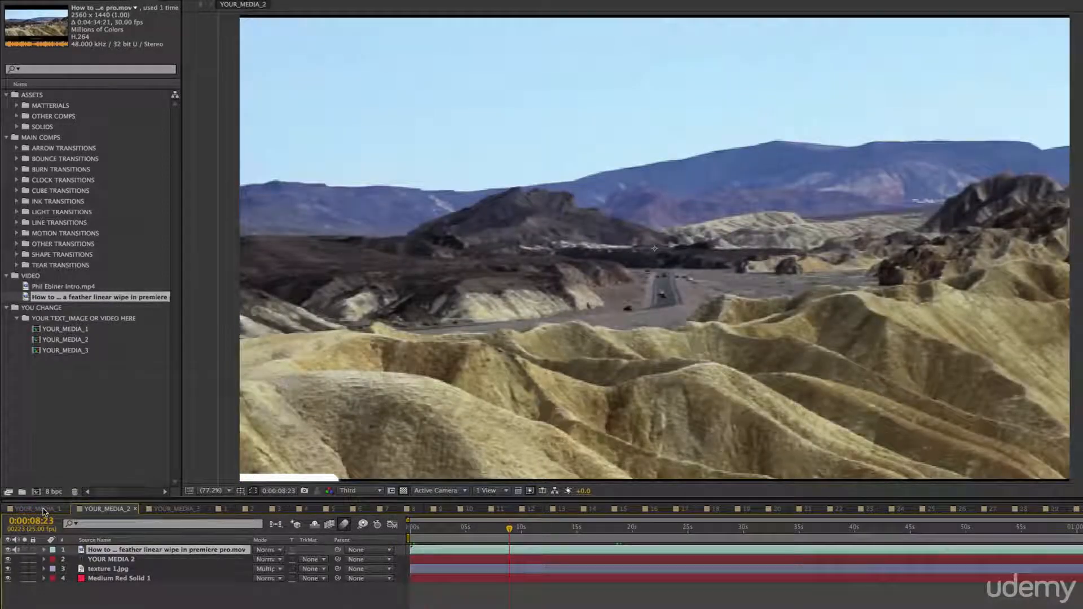
{"action": "left_click", "coordinate": [49, 509]}
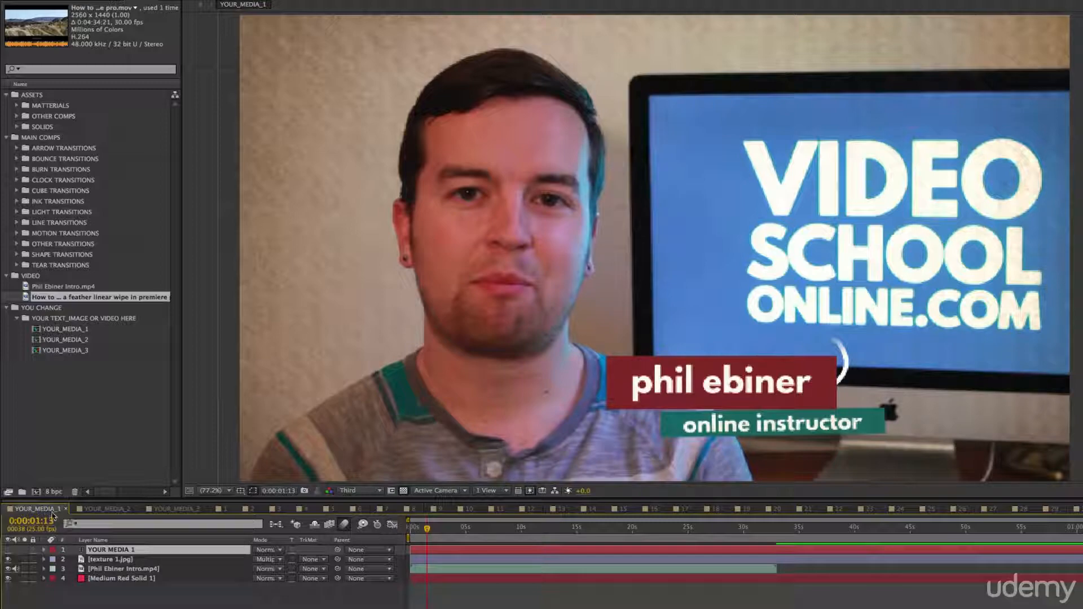
{"action": "left_click", "coordinate": [98, 510]}
{"action": "key", "text": "Home"}
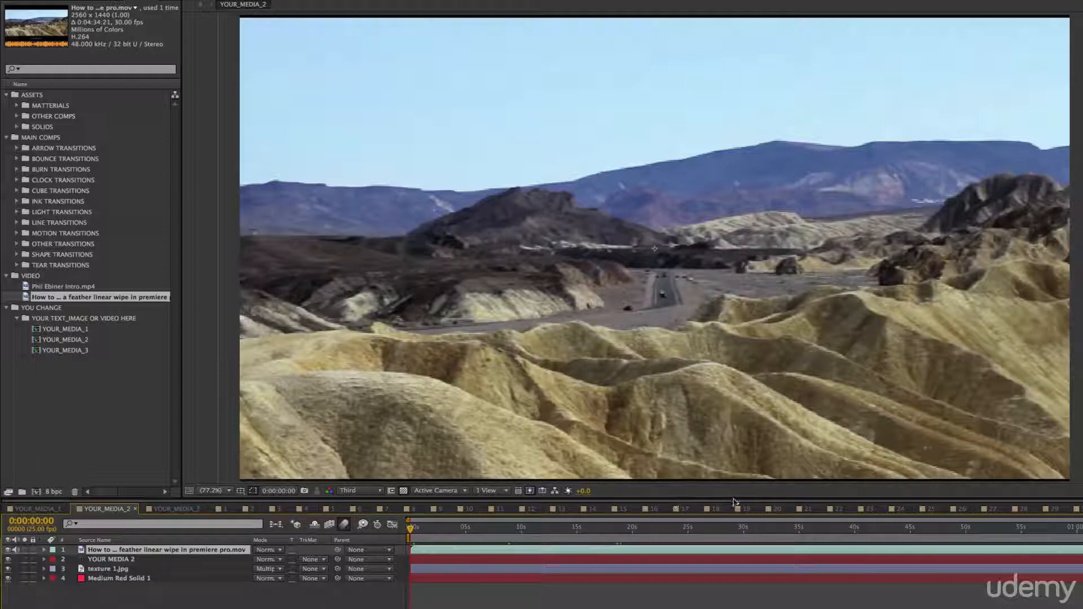
- Compare transition composition 1 with its YOUR_MEDIA_1 and YOUR_MEDIA_2 sources, and scrub the transition from the start to 0:00:02:16
{"action": "left_click", "coordinate": [223, 510]}
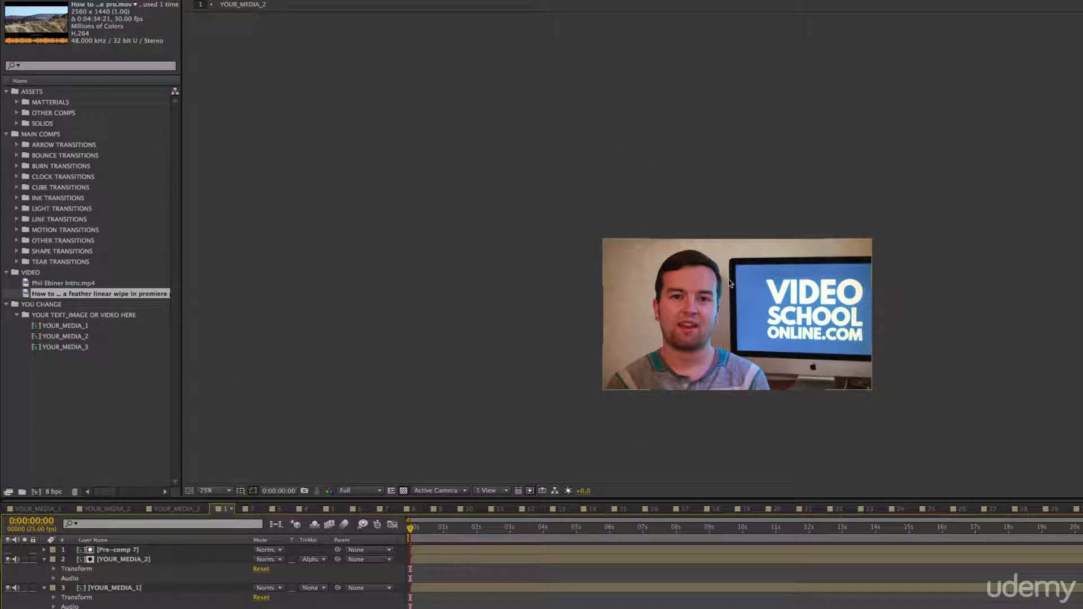
{"action": "left_click", "coordinate": [223, 492]}
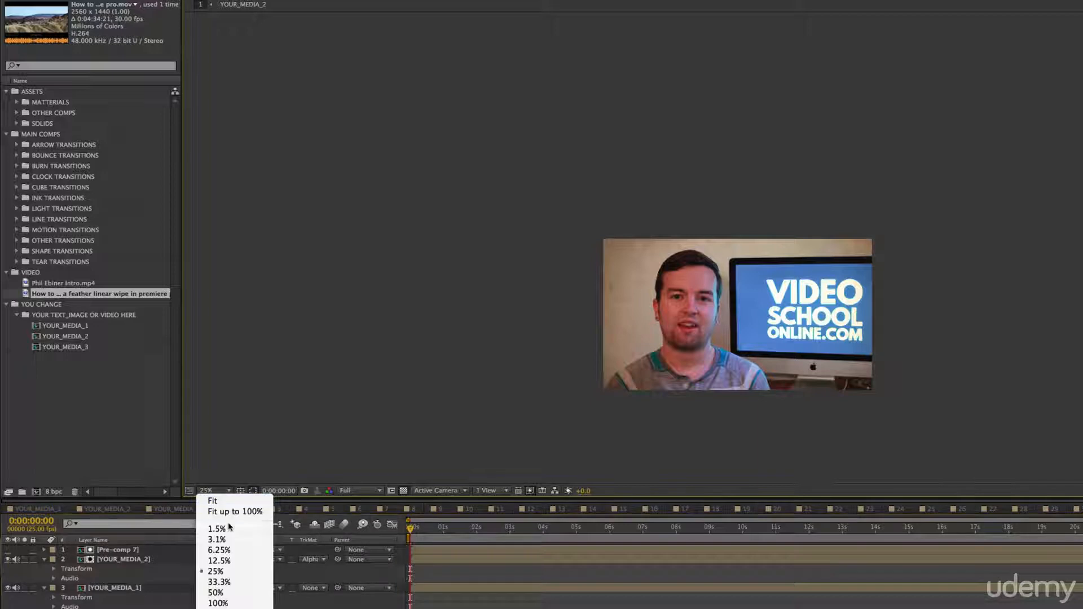
{"action": "left_click", "coordinate": [237, 511]}
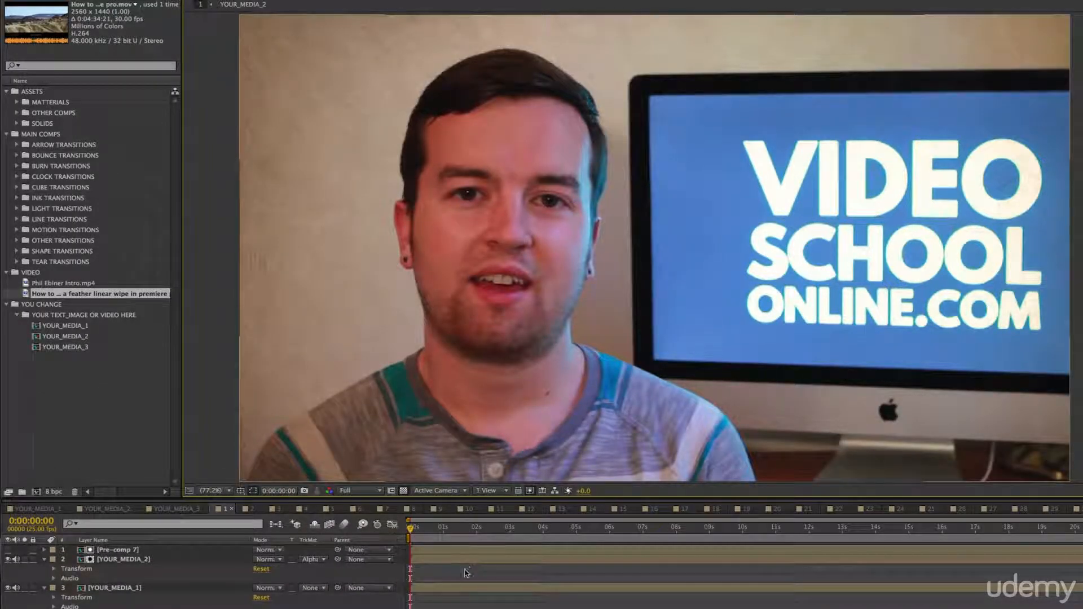
{"action": "left_click", "coordinate": [48, 510]}
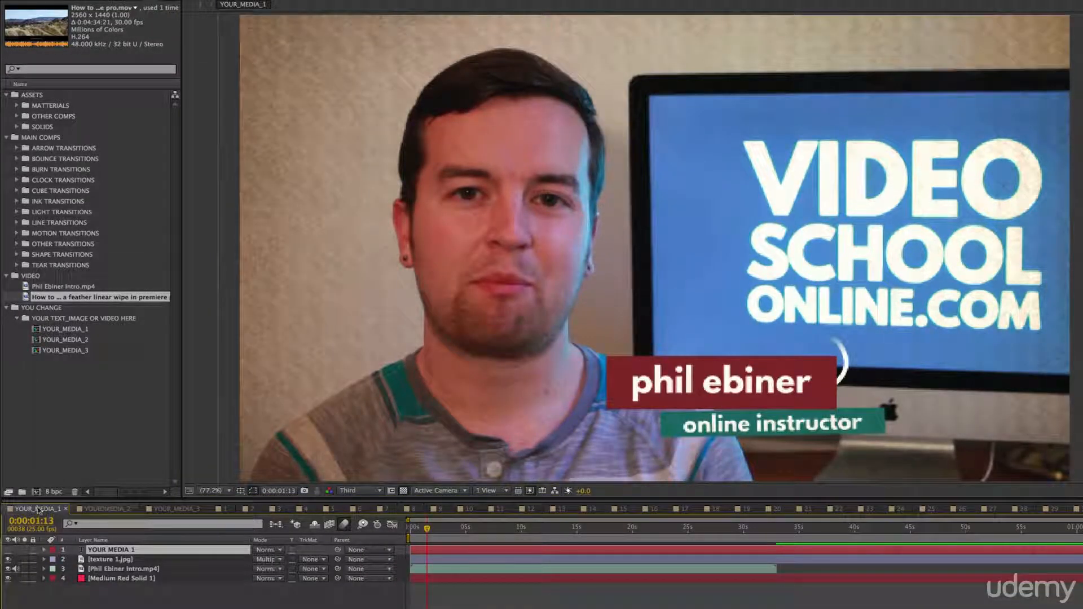
{"action": "left_click", "coordinate": [106, 509]}
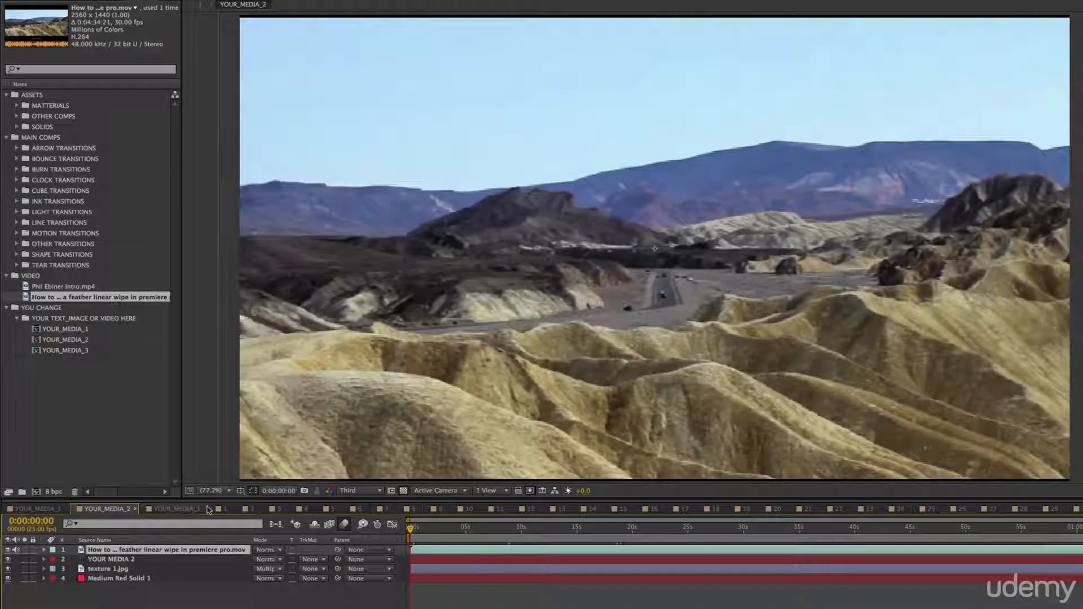
{"action": "left_click", "coordinate": [221, 509]}
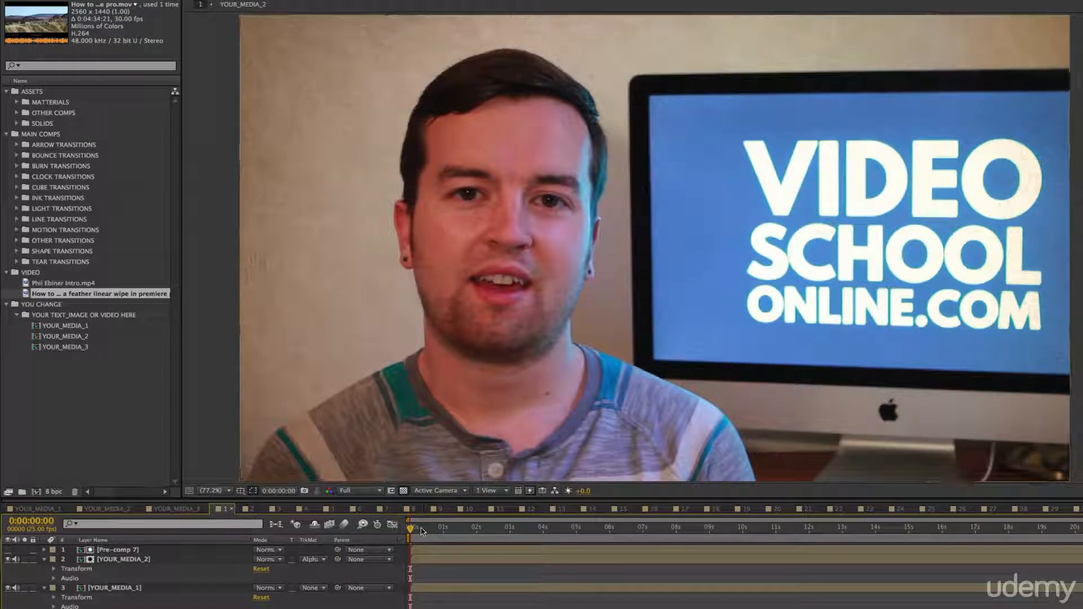
{"action": "left_click_drag", "start_coordinate": [411, 528], "coordinate": [498, 533]}
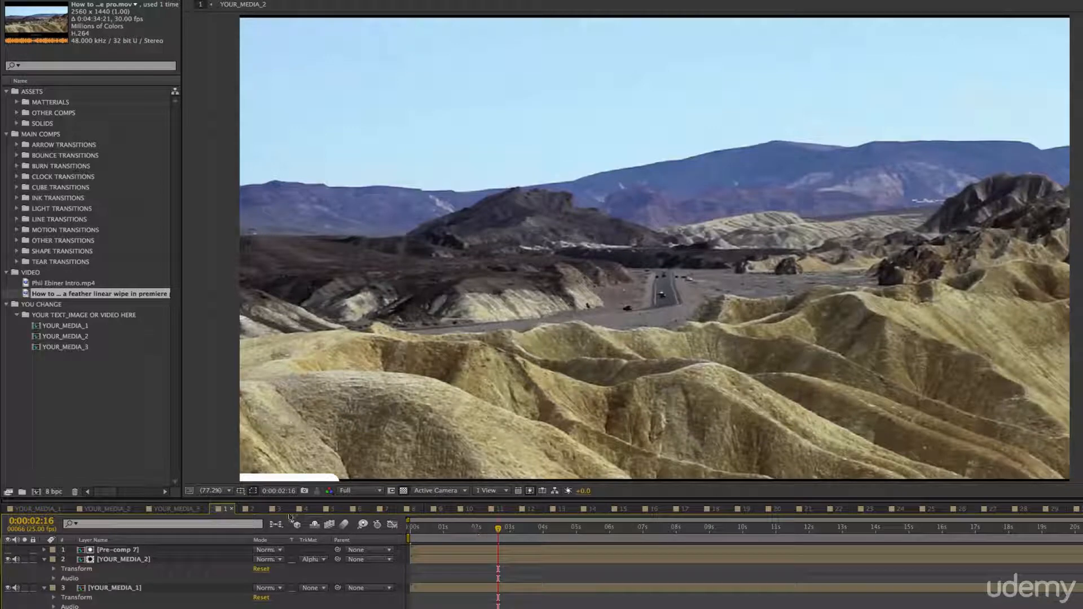
- Open transition composition 11 and scrub through its burn transition to 0:00:01:07
{"action": "left_click", "coordinate": [498, 510]}
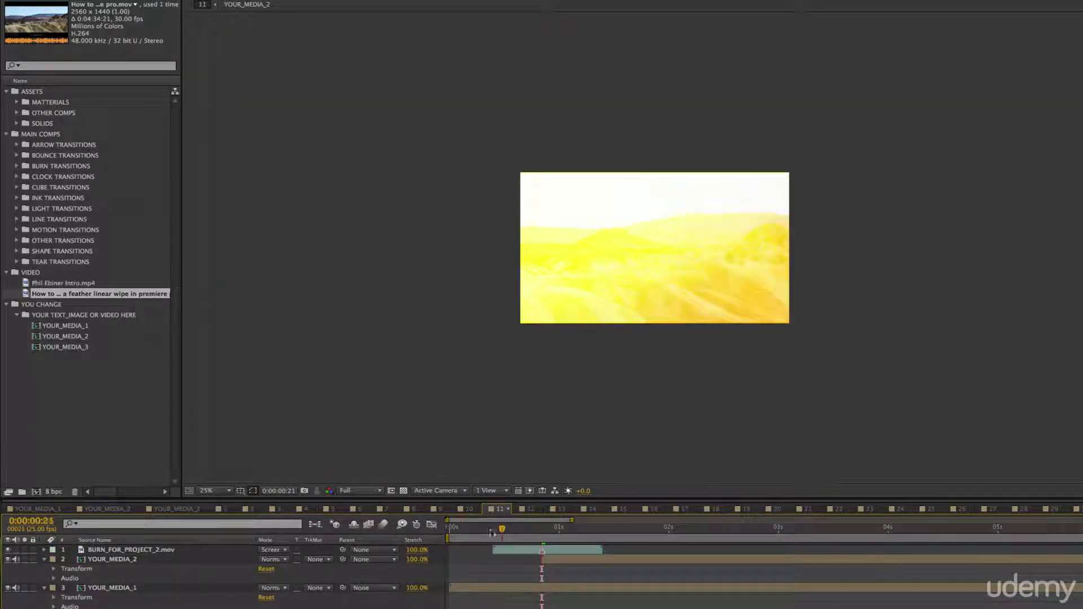
{"action": "left_click_drag", "start_coordinate": [443, 535], "coordinate": [590, 535]}
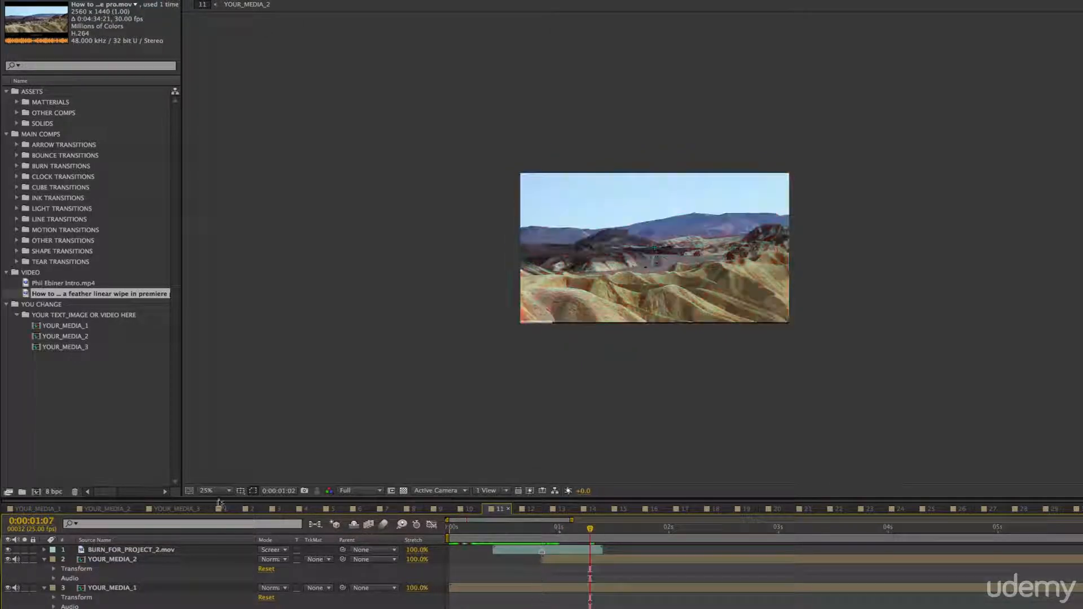
- Preview the rotating-blocks transition in composition 17 from its opening frames, and place the playhead at 0:00:01:21
{"action": "left_click", "coordinate": [683, 509]}
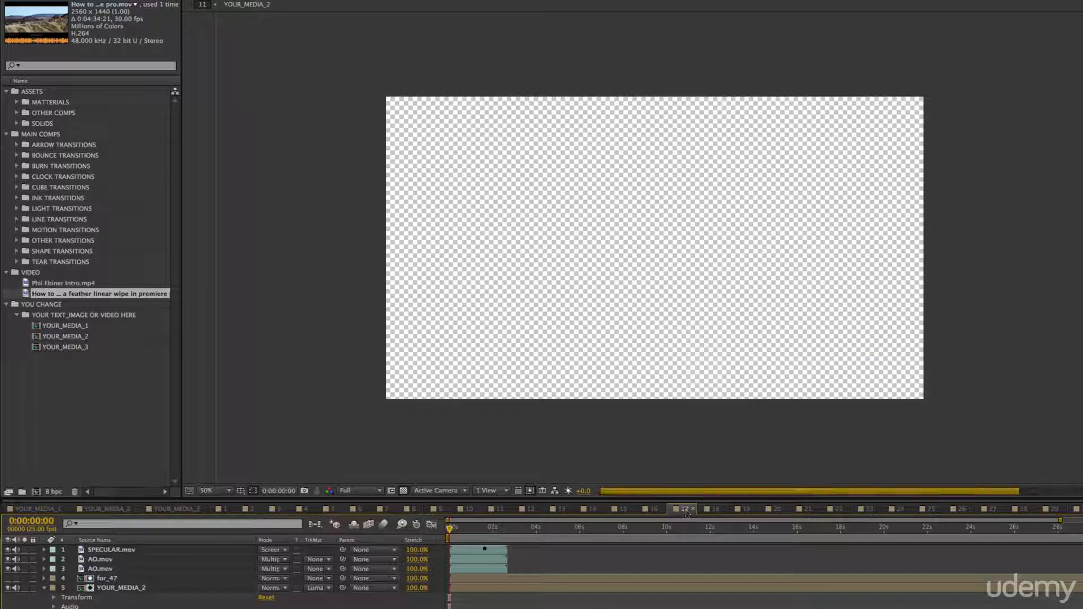
{"action": "key", "text": "space"}
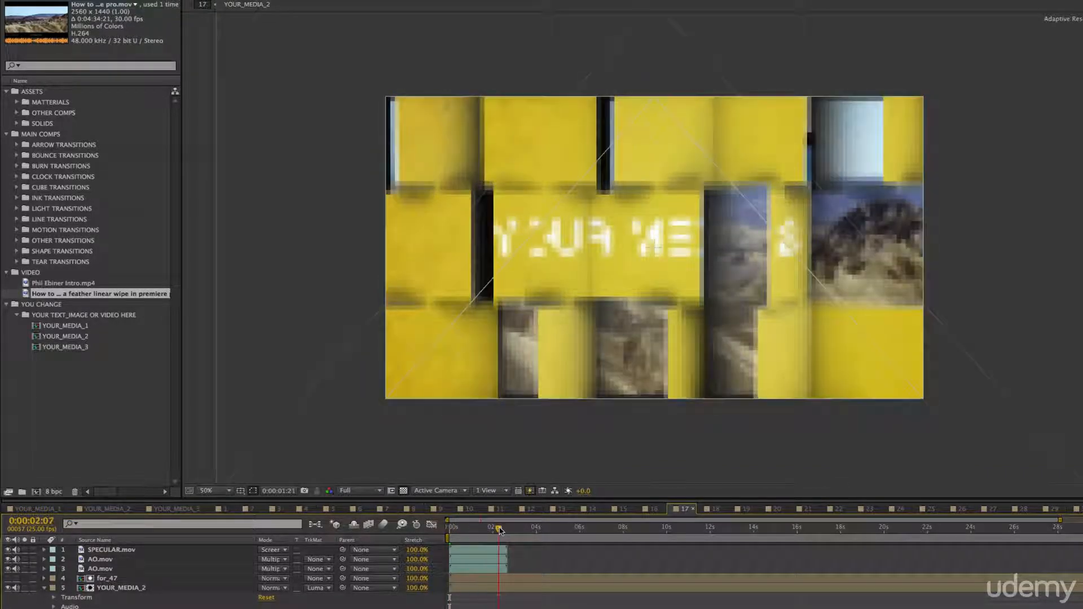
{"action": "left_click_drag", "start_coordinate": [495, 535], "coordinate": [450, 533]}
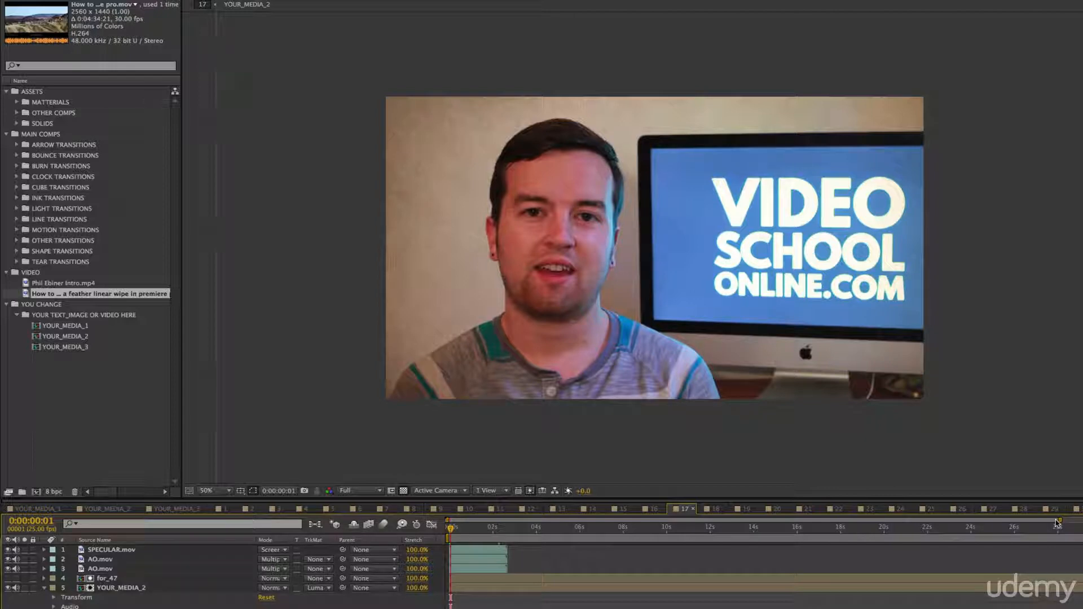
{"action": "key", "text": "space"}
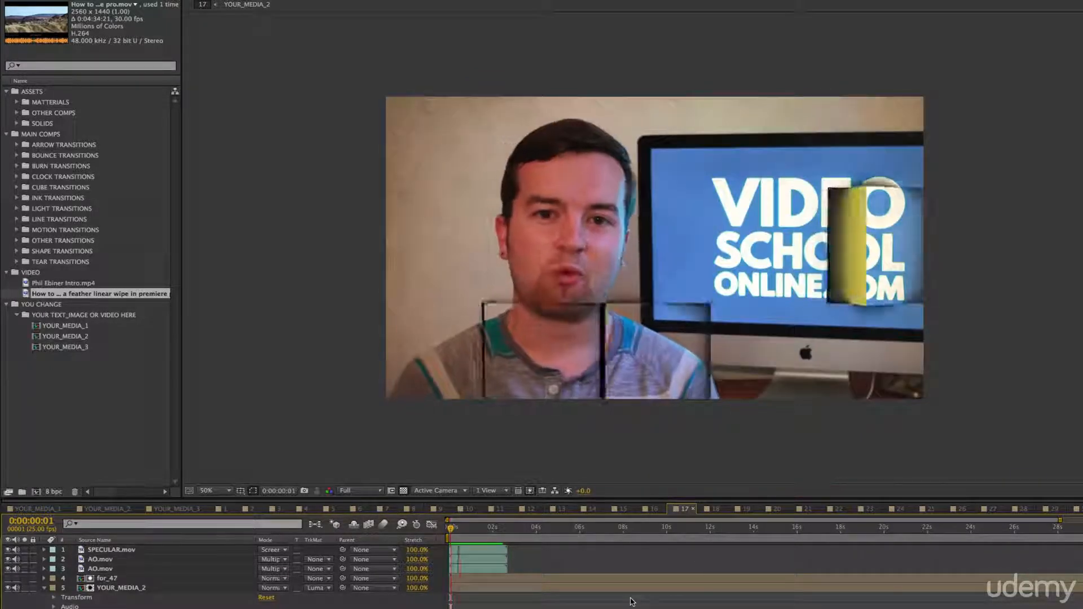
{"action": "left_click", "coordinate": [490, 529]}
{"action": "key", "text": "space"}
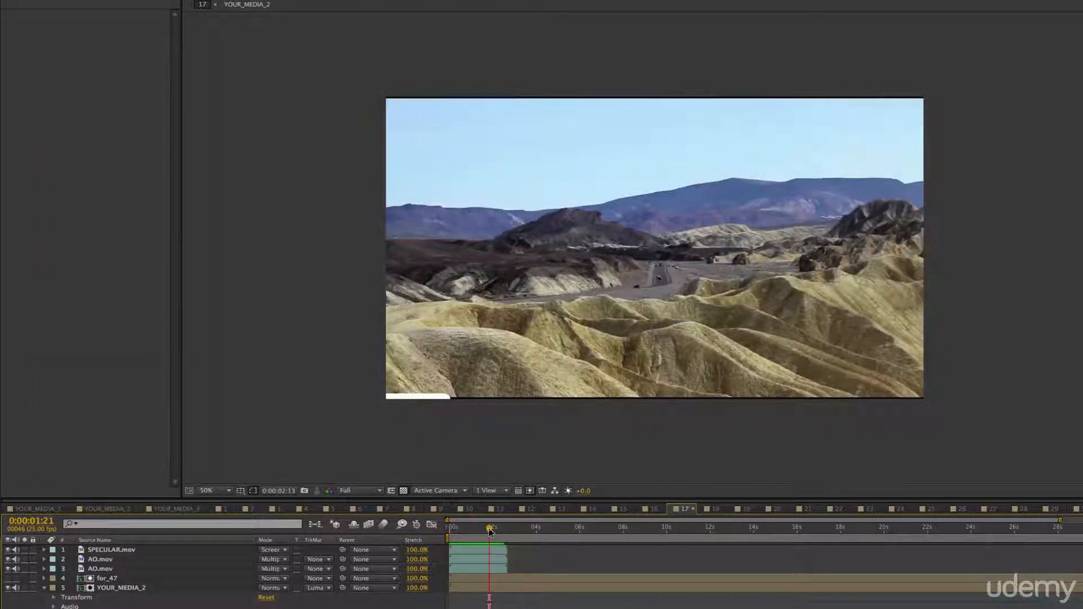